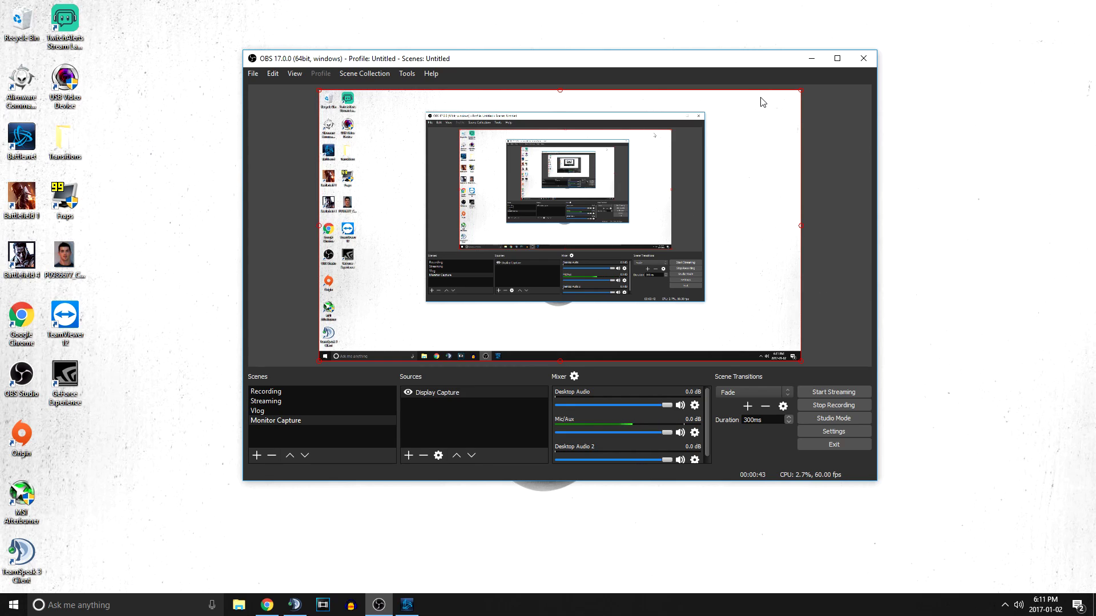
Minimize the OBS Studio window while its Monitor Capture recording keeps running.
{"action": "left_click", "coordinate": [812, 59]}
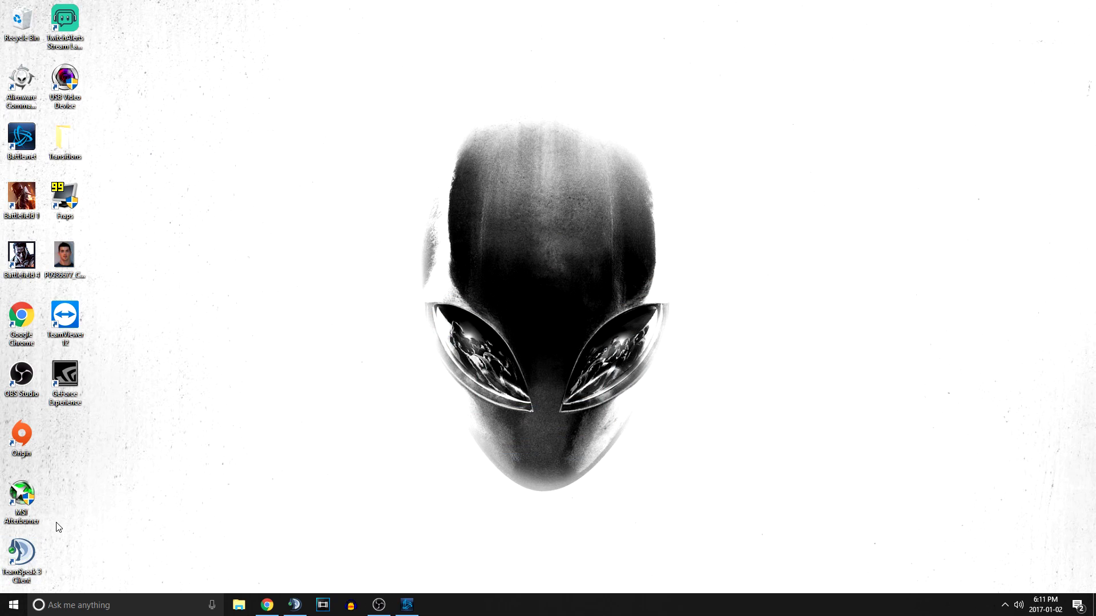
Launch Notepad via a 'note' search and paste gametime.maxvariablefps 60 and RenderDevice.RenderAheadLimit 1.
{"action": "left_click", "coordinate": [126, 609]}
{"action": "type", "text": "note"}
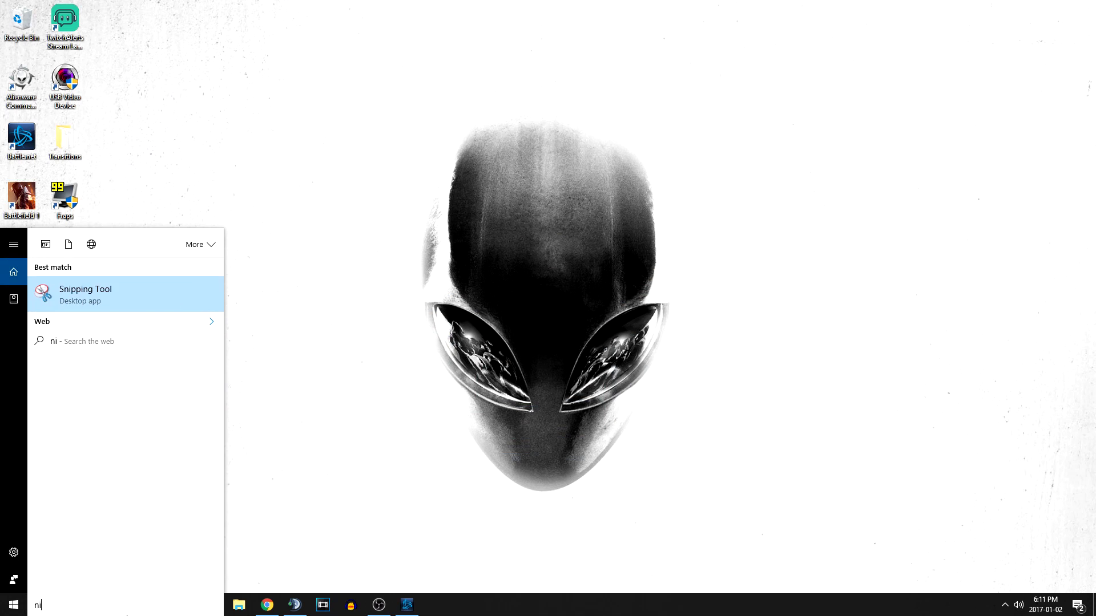
{"action": "key", "text": "Return"}
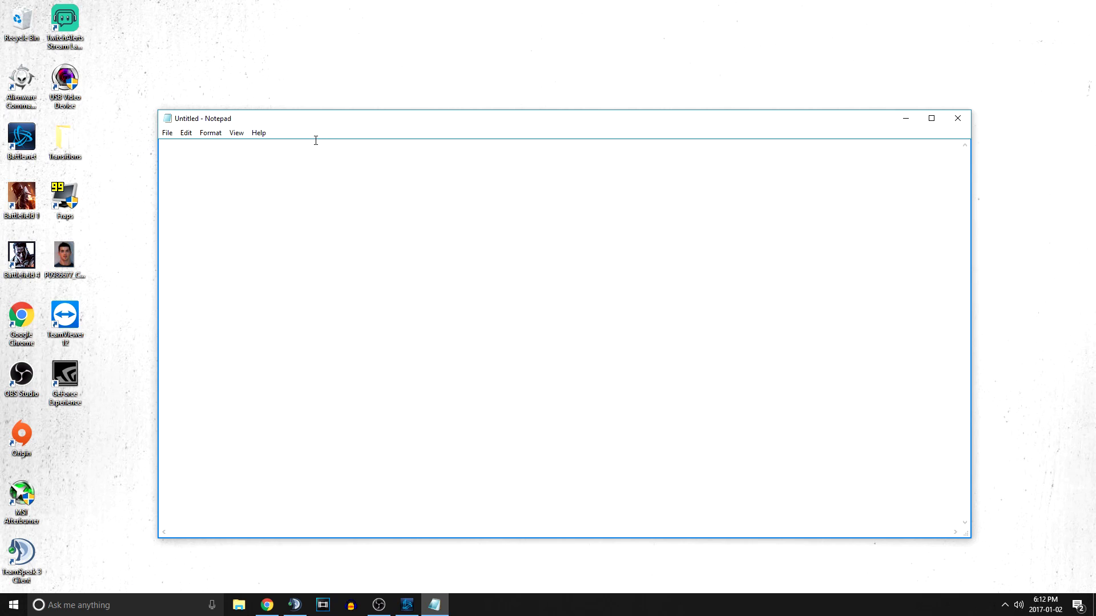
{"action": "type", "text": "gametime.maxvariablefps 60 RenderDevice.RenderAheadLimit 1"}
Check the pasted text by selecting both config lines and each line in turn.
{"action": "left_click_drag", "start_coordinate": [164, 148], "coordinate": [310, 152]}
{"action": "left_click", "coordinate": [301, 152]}
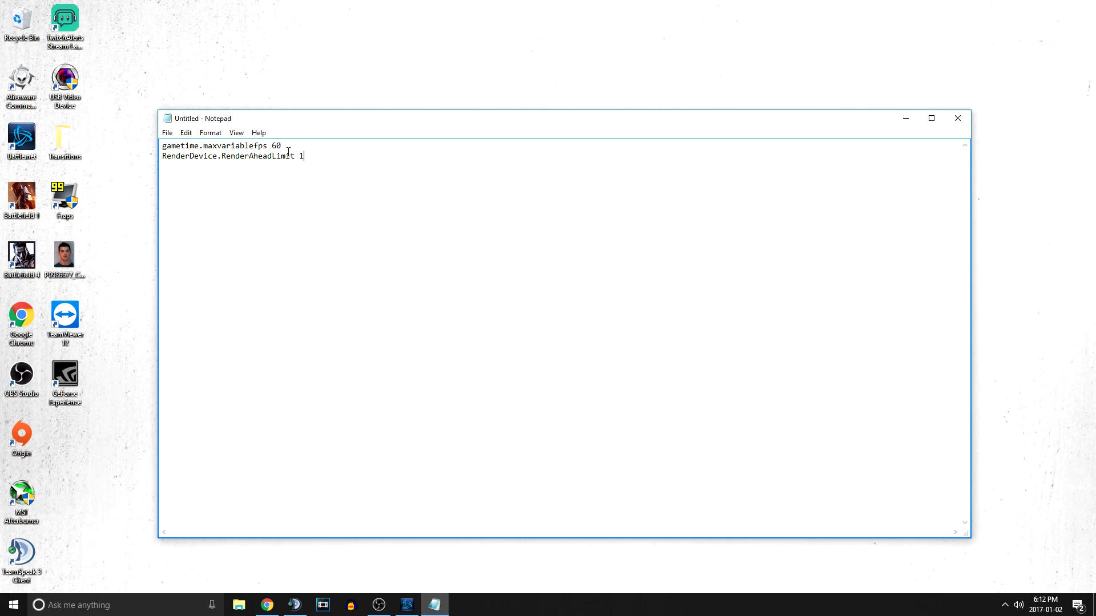
{"action": "left_click_drag", "start_coordinate": [163, 147], "coordinate": [273, 151]}
{"action": "left_click", "coordinate": [272, 151]}
{"action": "left_click", "coordinate": [163, 159]}
{"action": "left_click_drag", "start_coordinate": [161, 156], "coordinate": [306, 156]}
{"action": "left_click", "coordinate": [305, 156]}
{"action": "left_click_drag", "start_coordinate": [306, 157], "coordinate": [161, 145]}
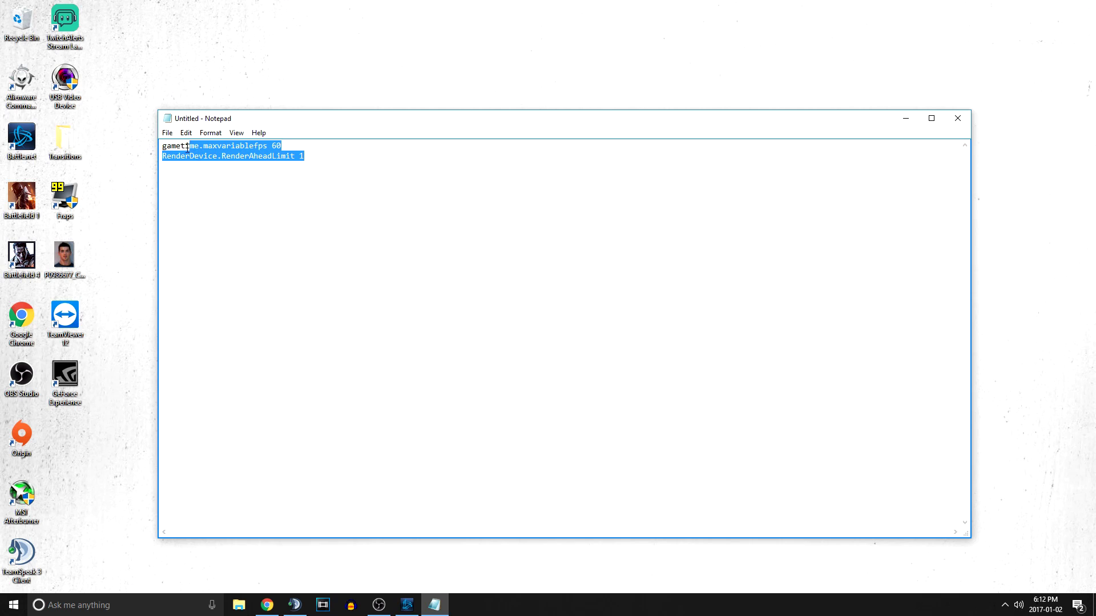
{"action": "left_click", "coordinate": [328, 163]}
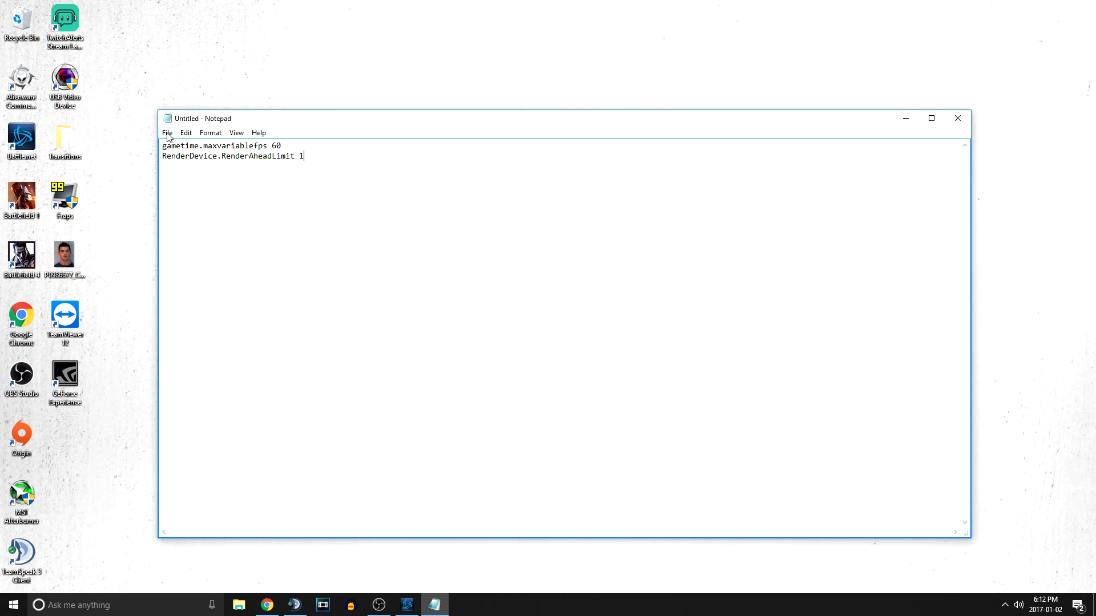
{"action": "left_click_drag", "start_coordinate": [304, 157], "coordinate": [286, 156]}
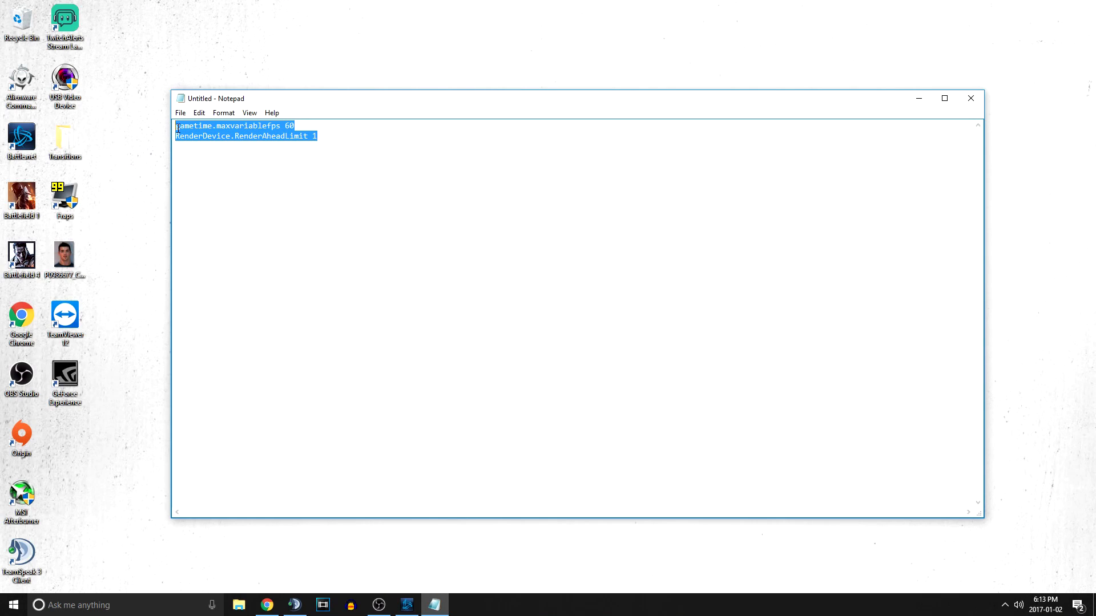
{"action": "left_click", "coordinate": [178, 128]}
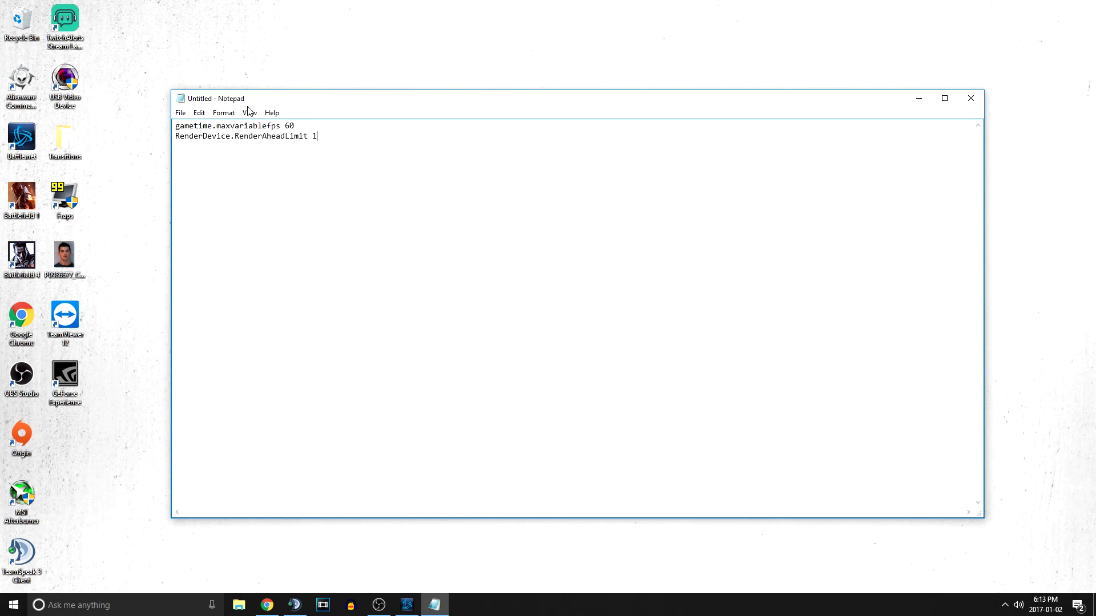
Inspect the value 60 on line 1 and the 1 on line 2.
{"action": "double_click", "coordinate": [289, 125]}
{"action": "left_click", "coordinate": [295, 125]}
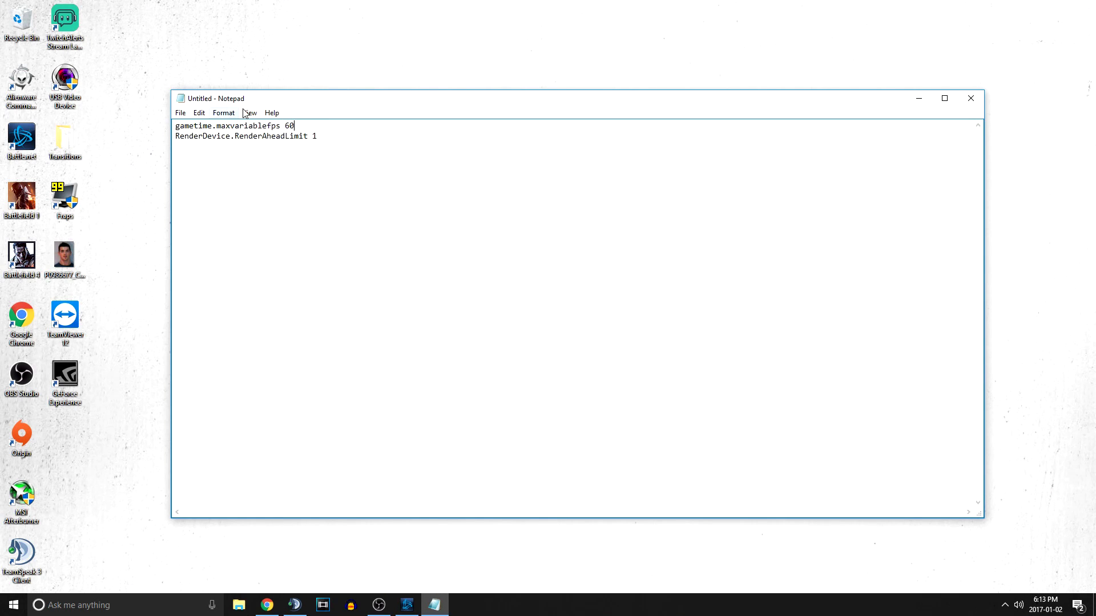
{"action": "double_click", "coordinate": [289, 125]}
{"action": "left_click", "coordinate": [285, 129]}
{"action": "left_click", "coordinate": [297, 126]}
{"action": "left_click_drag", "start_coordinate": [177, 127], "coordinate": [314, 136]}
{"action": "key", "text": "End"}
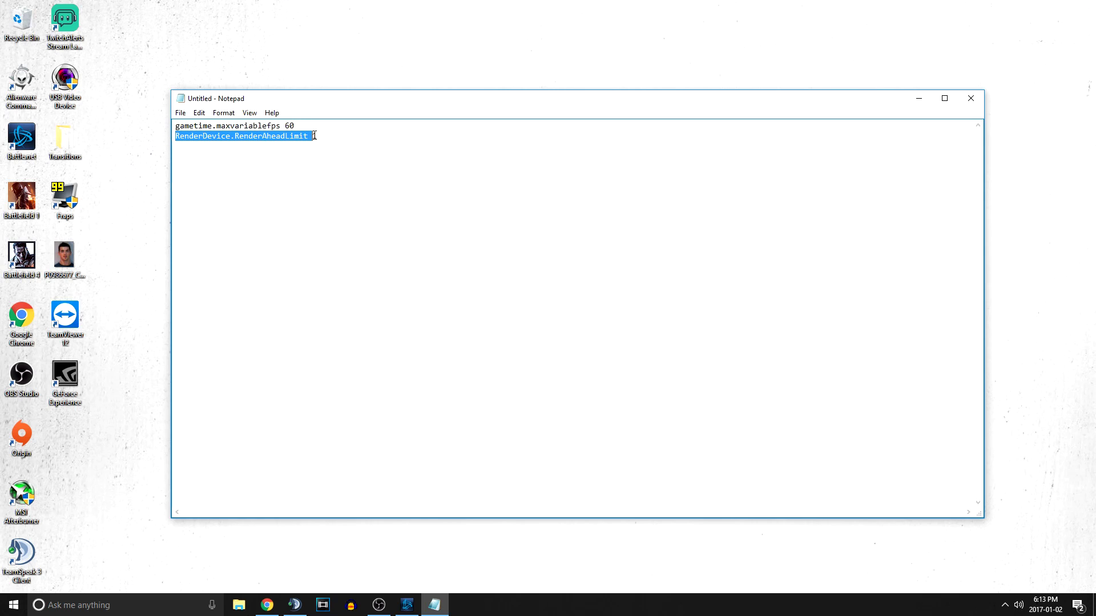
{"action": "left_click", "coordinate": [314, 135]}
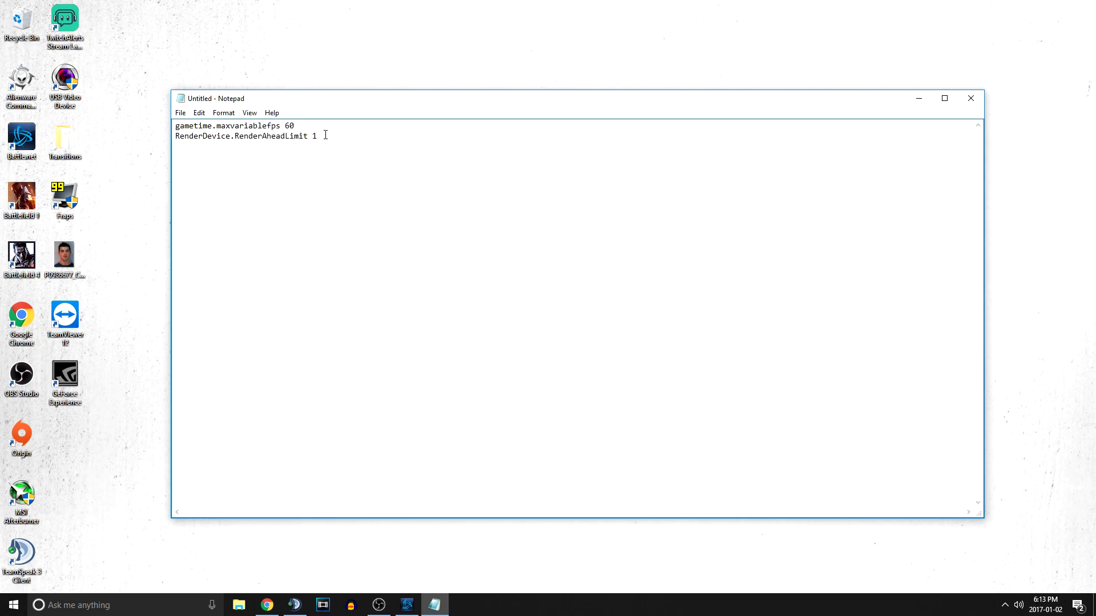
{"action": "key", "text": "shift+Left"}
{"action": "key", "text": "shift+Left"}
{"action": "key", "text": "shift+Left"}
{"action": "key", "text": "Left"}
{"action": "left_click", "coordinate": [181, 112]}
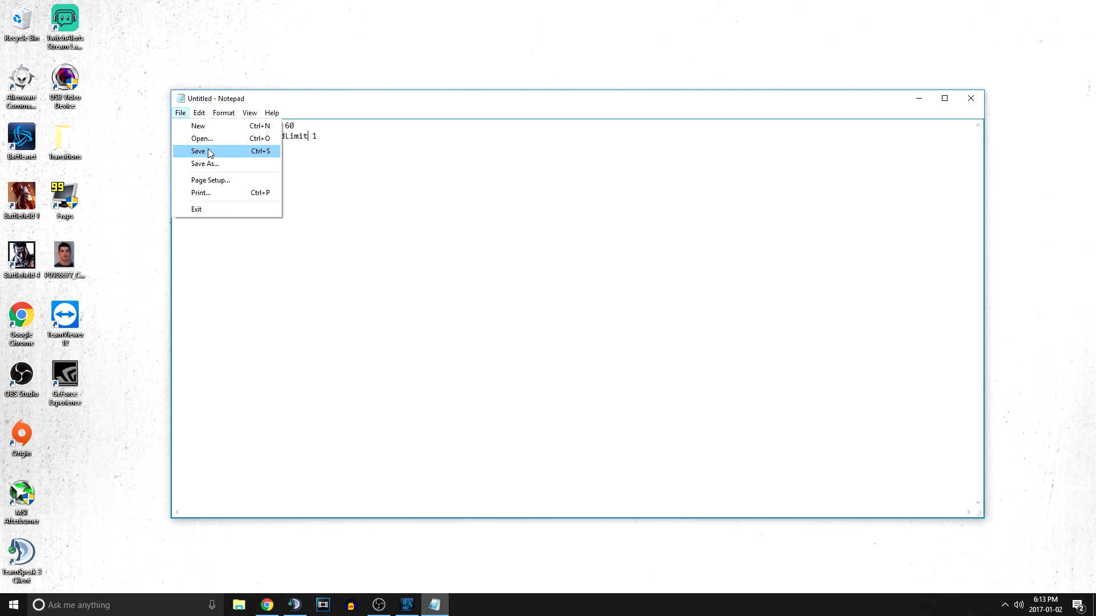
In Save As, browse to C:\Program Files (x86)\Origin Games\Battlefield 1.
{"action": "left_click", "coordinate": [244, 165]}
{"action": "left_click", "coordinate": [228, 450]}
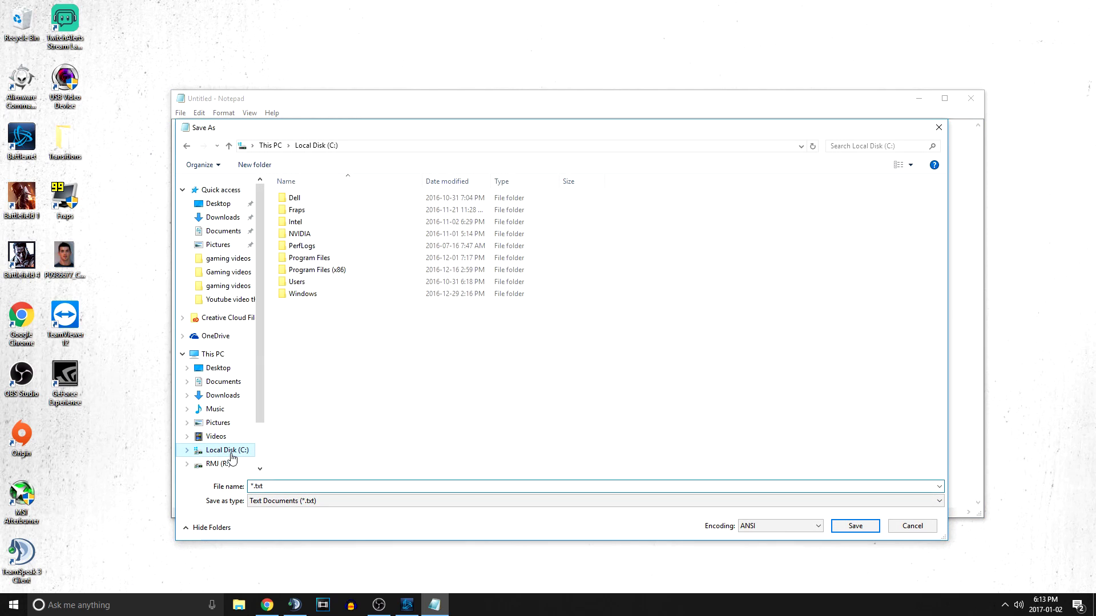
{"action": "double_click", "coordinate": [314, 258]}
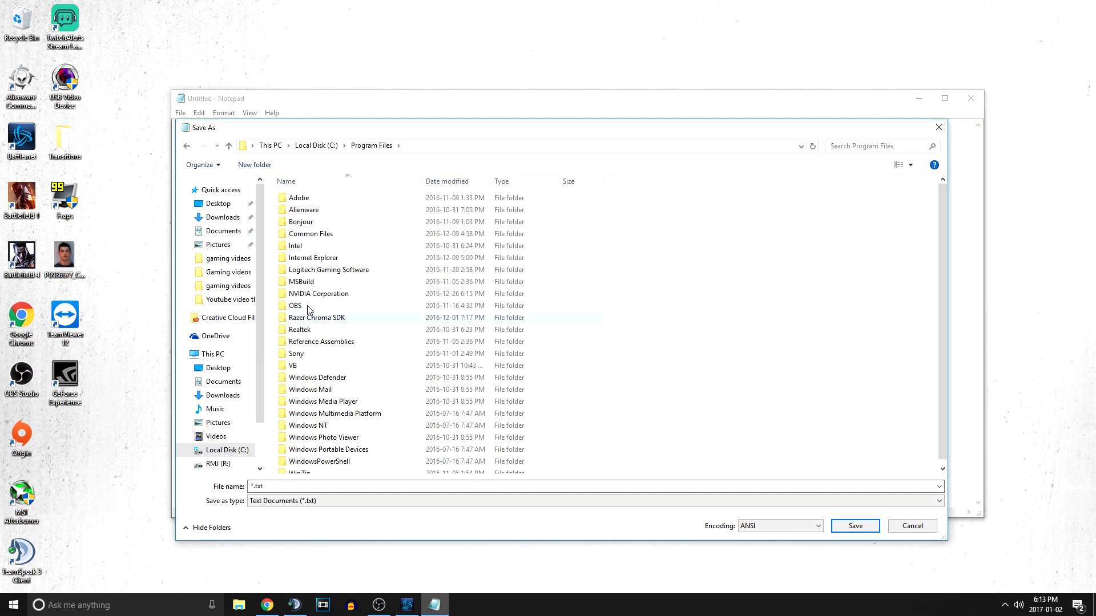
{"action": "left_click", "coordinate": [186, 146]}
{"action": "double_click", "coordinate": [325, 270]}
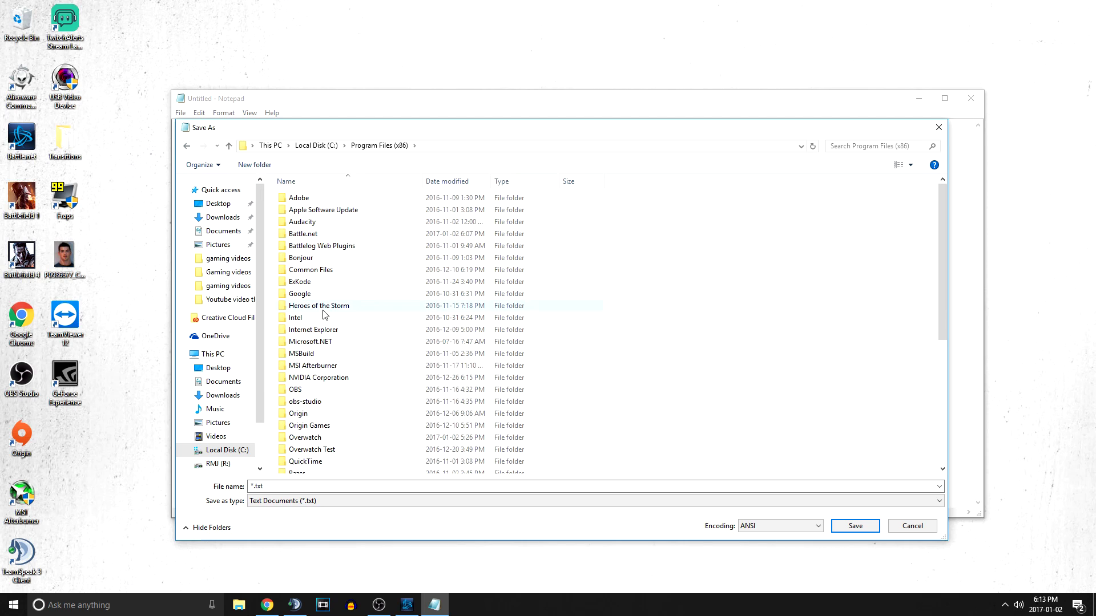
{"action": "double_click", "coordinate": [314, 426]}
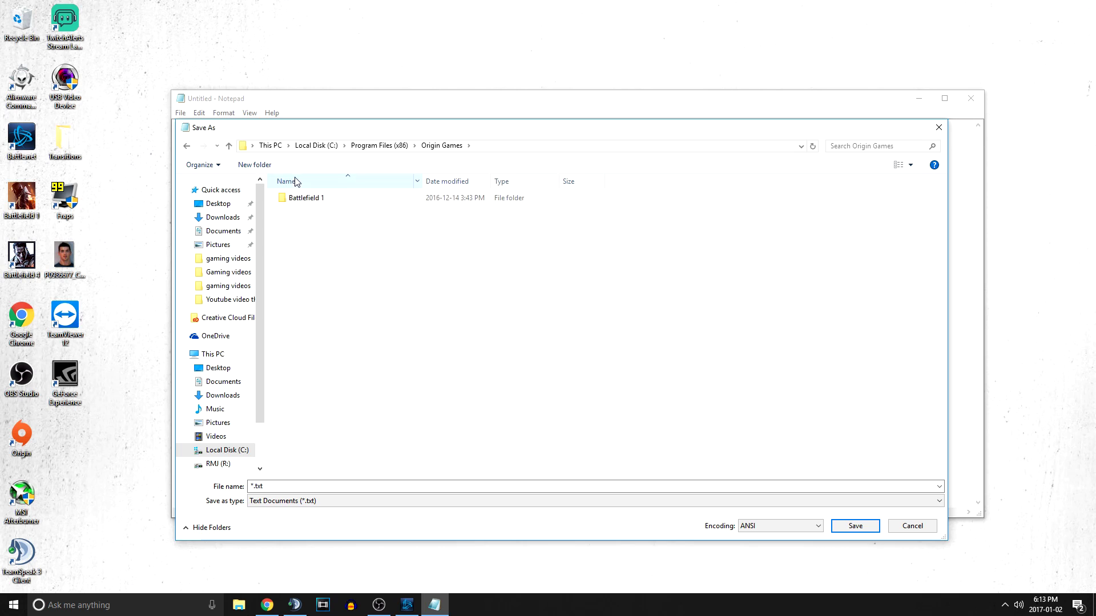
{"action": "double_click", "coordinate": [314, 197]}
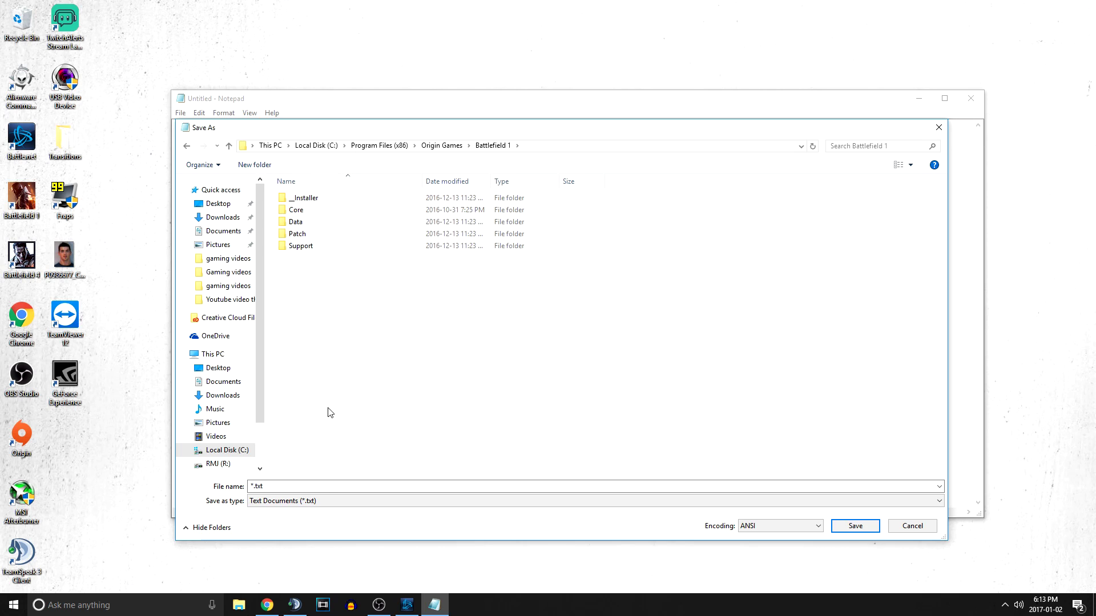
Set the file type to All Files and save the file as user.cfg.
{"action": "left_click", "coordinate": [673, 501]}
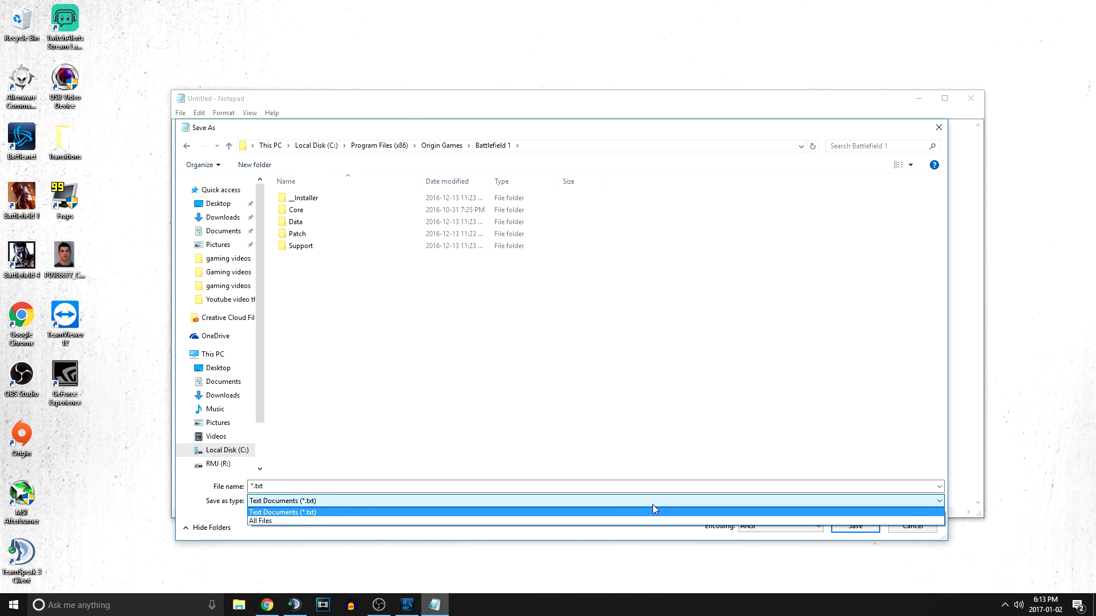
{"action": "left_click", "coordinate": [288, 521]}
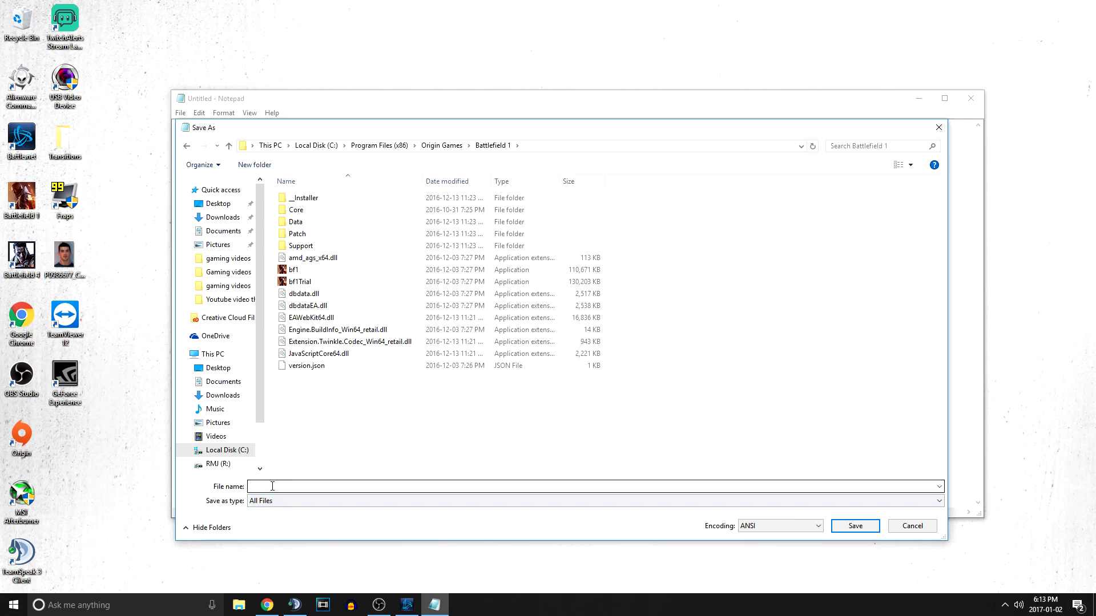
{"action": "left_click", "coordinate": [271, 486]}
{"action": "key", "text": "BackSpace"}
{"action": "type", "text": "user.cfg"}
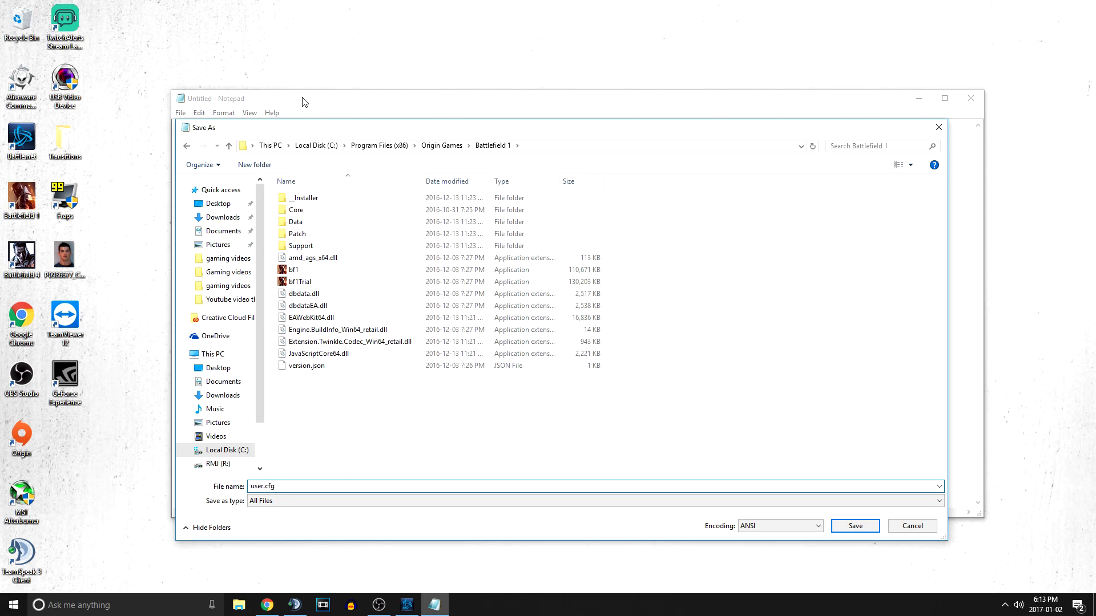
{"action": "key", "text": "Escape"}
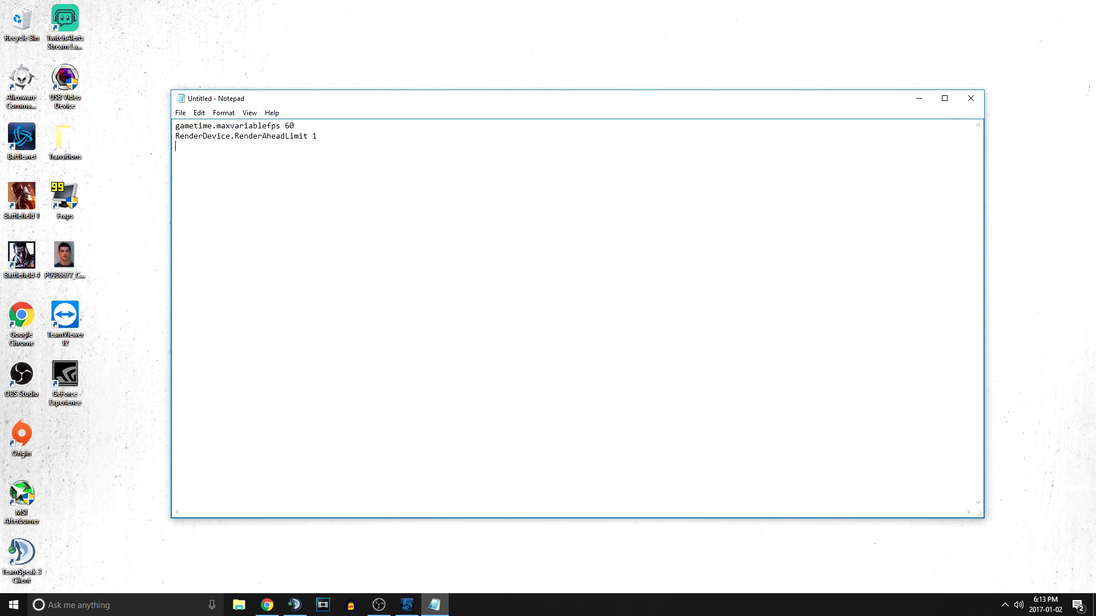
Add a third line, perfoverlay.drawfps 1, to the document.
{"action": "type", "text": "perfoverlay.drawfps 1"}
{"action": "left_click_drag", "start_coordinate": [292, 158], "coordinate": [178, 150]}
{"action": "left_click", "coordinate": [276, 148]}
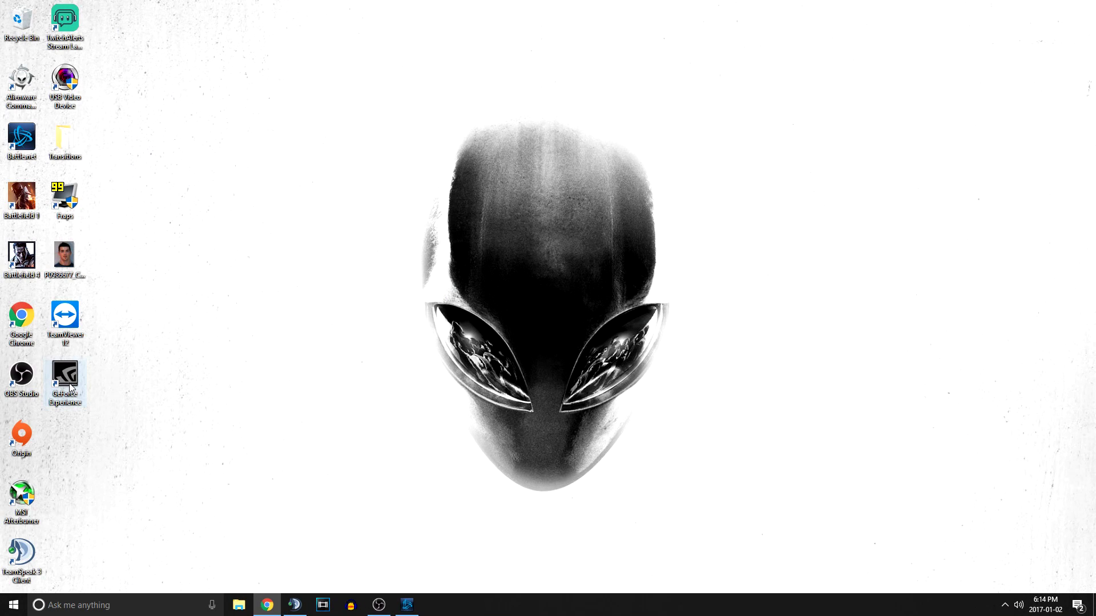
Turn off the Share toggle in GeForce Experience's General settings, then close the app.
{"action": "double_click", "coordinate": [72, 378]}
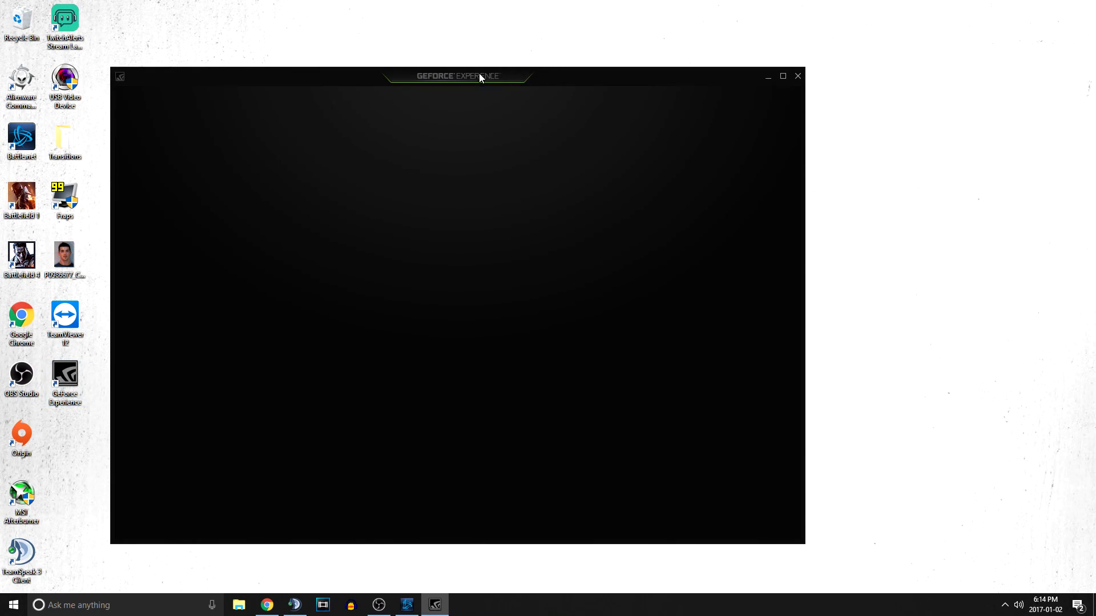
{"action": "left_click_drag", "start_coordinate": [346, 80], "coordinate": [417, 59]}
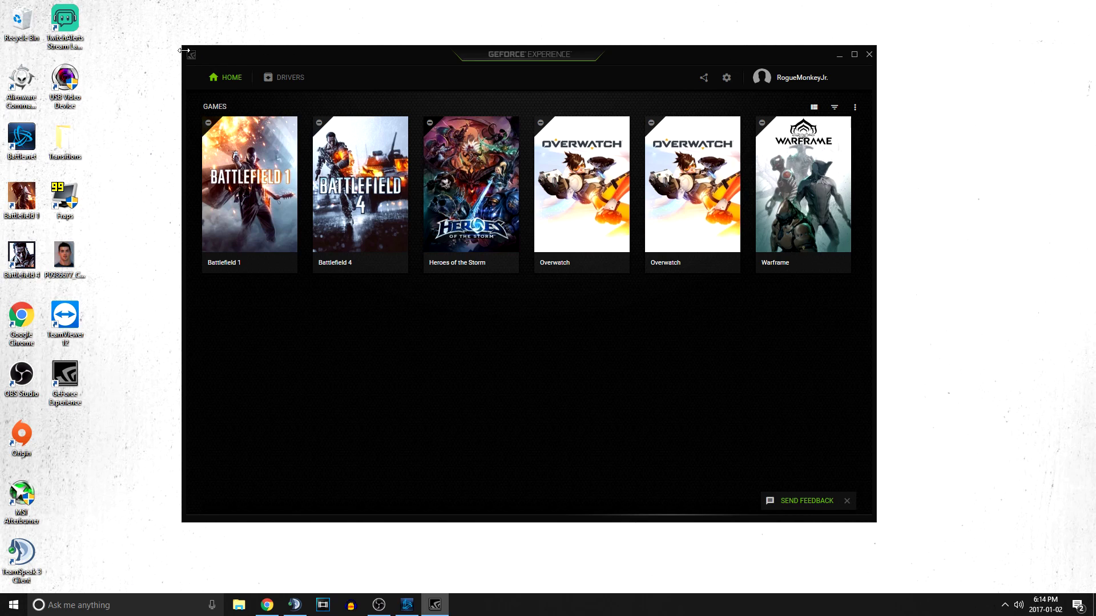
{"action": "left_click", "coordinate": [726, 77]}
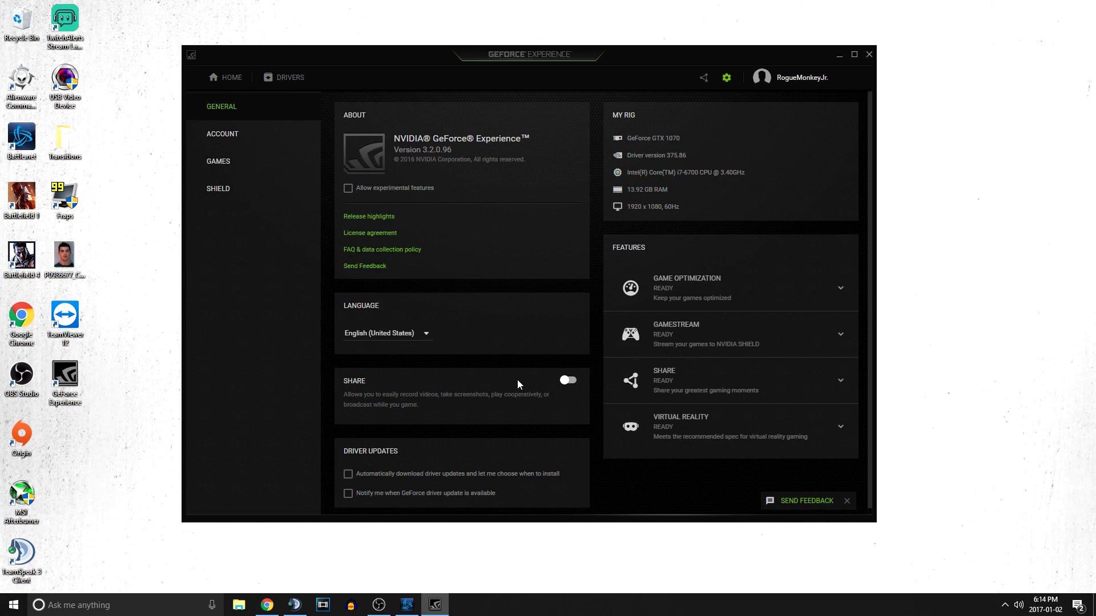
{"action": "left_click", "coordinate": [568, 381]}
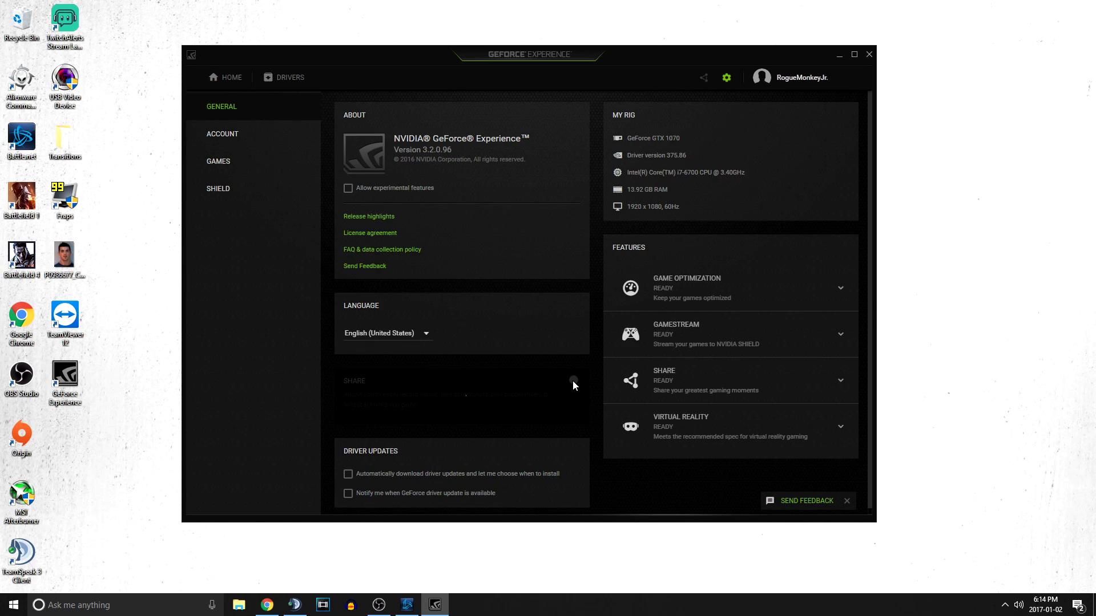
{"action": "left_click", "coordinate": [573, 381]}
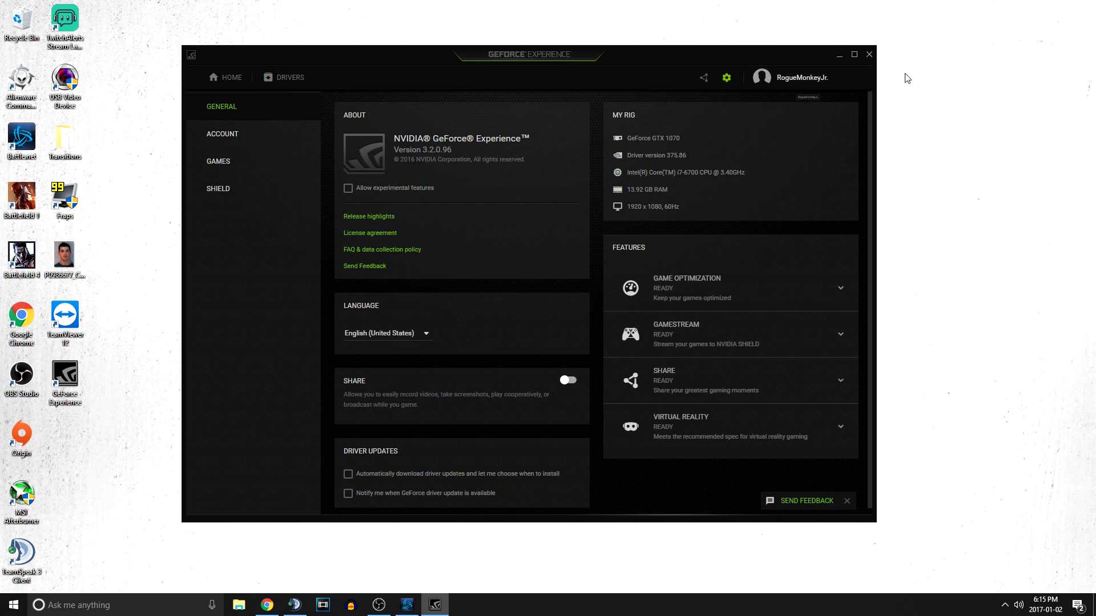
{"action": "left_click", "coordinate": [869, 55]}
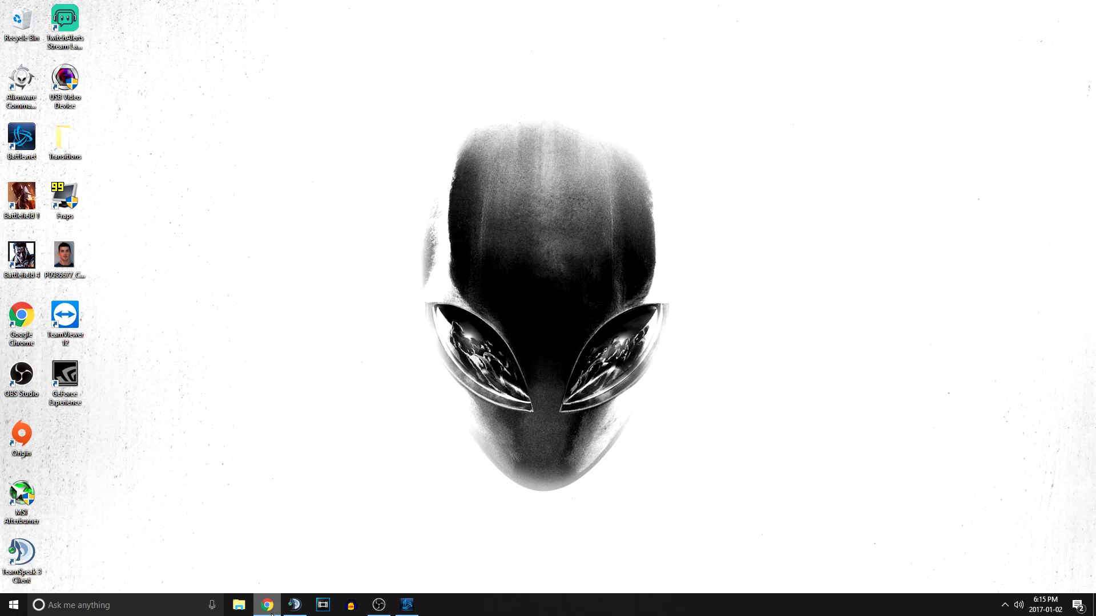
Search google.ca for 'DDU' in a new Chrome tab and open the Guru3D Display Driver Uninstaller result.
{"action": "left_click", "coordinate": [276, 591]}
{"action": "left_click", "coordinate": [131, 8]}
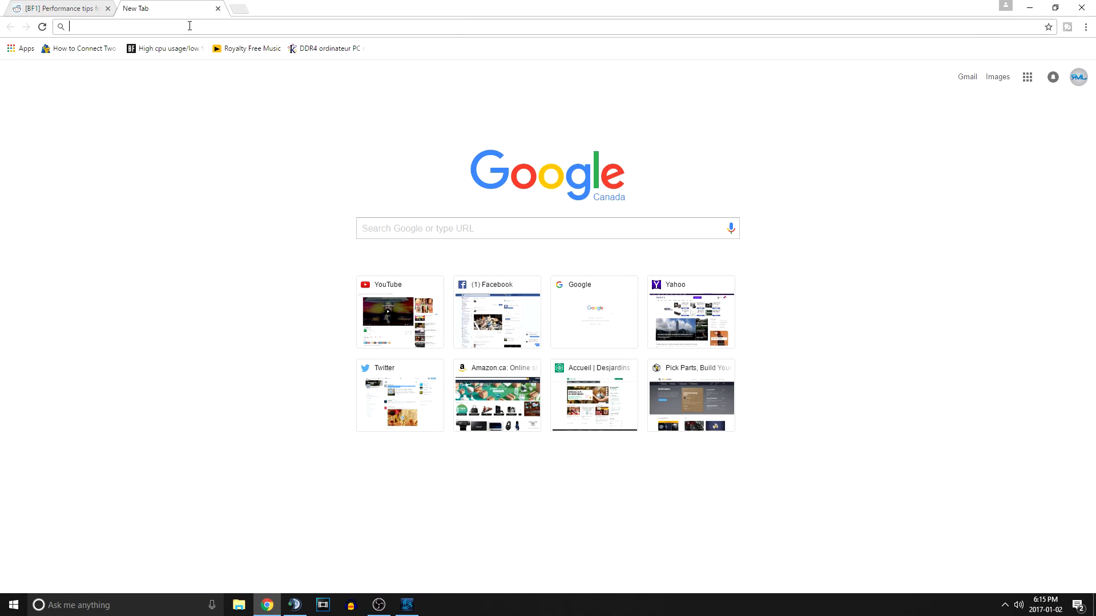
{"action": "type", "text": "google.ca"}
{"action": "key", "text": "Return"}
{"action": "type", "text": "DDY"}
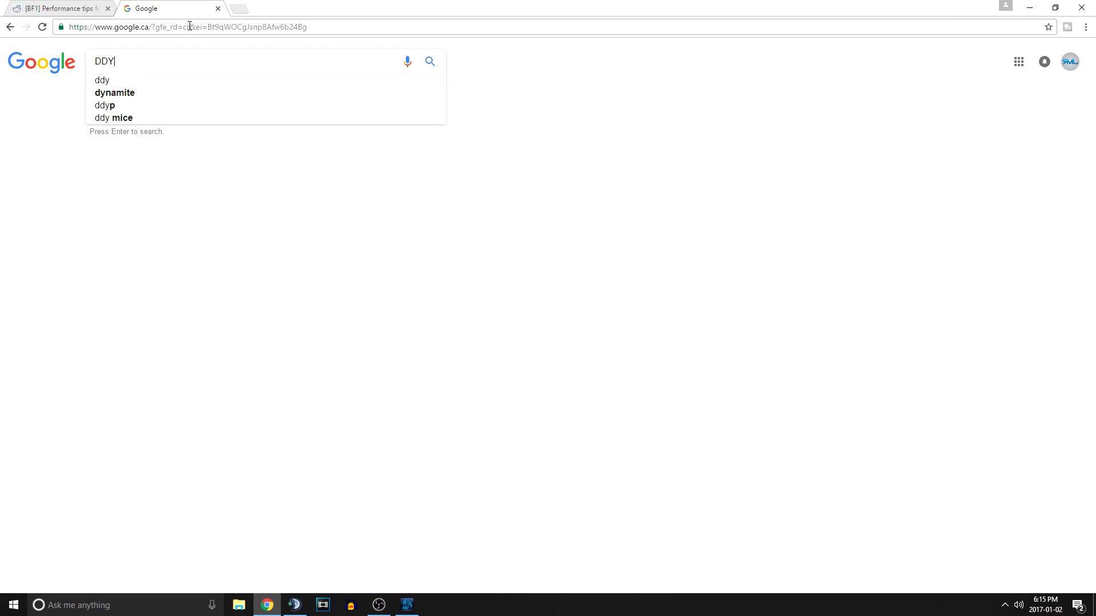
{"action": "key", "text": "BackSpace"}
{"action": "type", "text": "U"}
{"action": "key", "text": "Return"}
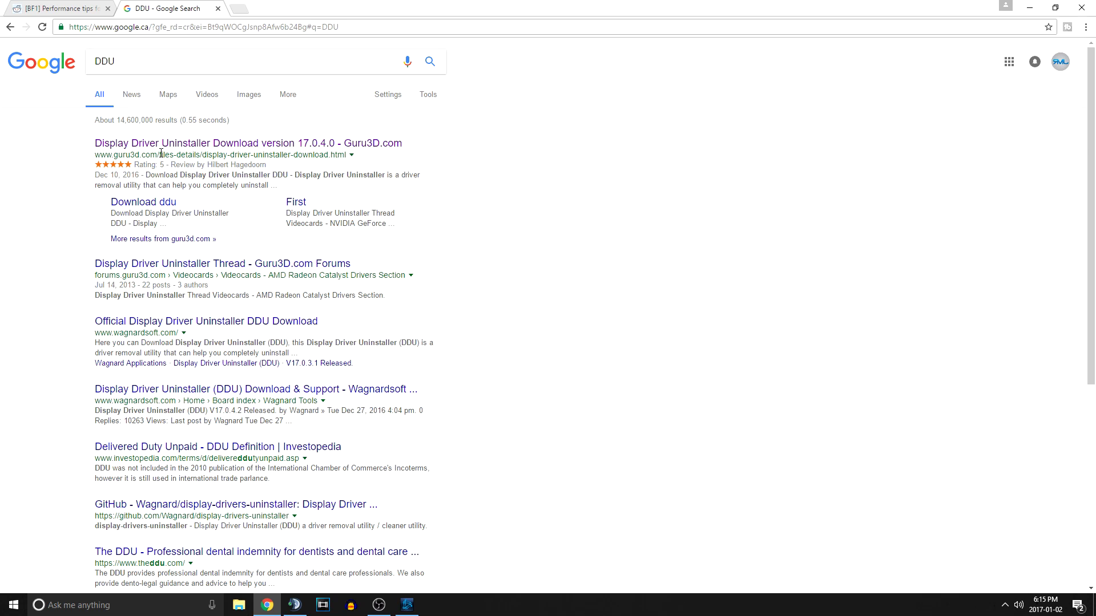
{"action": "left_click", "coordinate": [250, 146]}
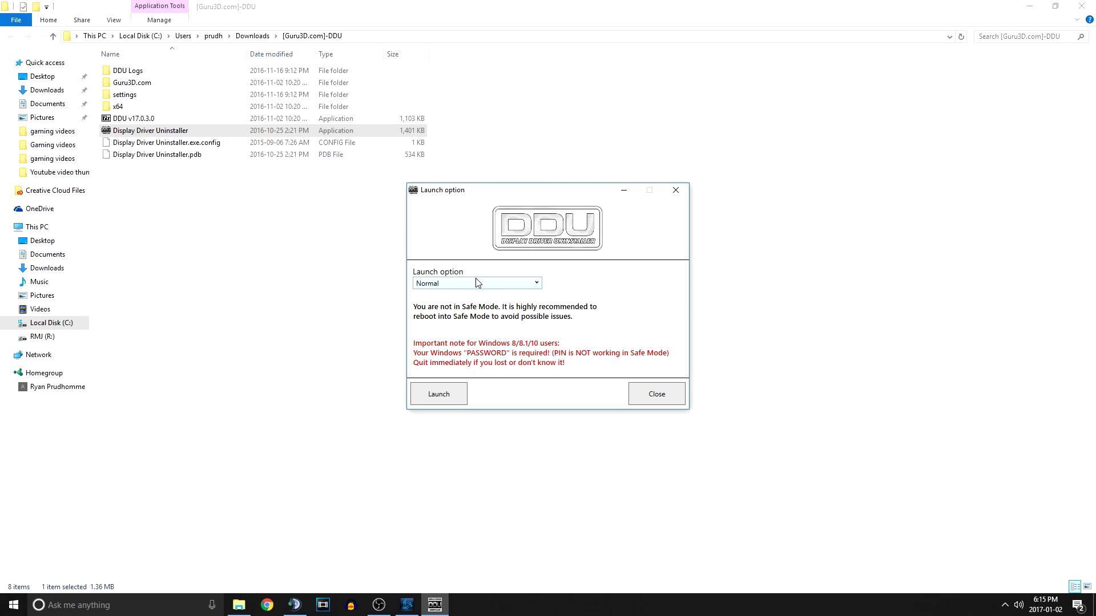
Leave the DDU launch option at Normal and close the Display Driver Uninstaller window.
{"action": "left_click", "coordinate": [479, 283]}
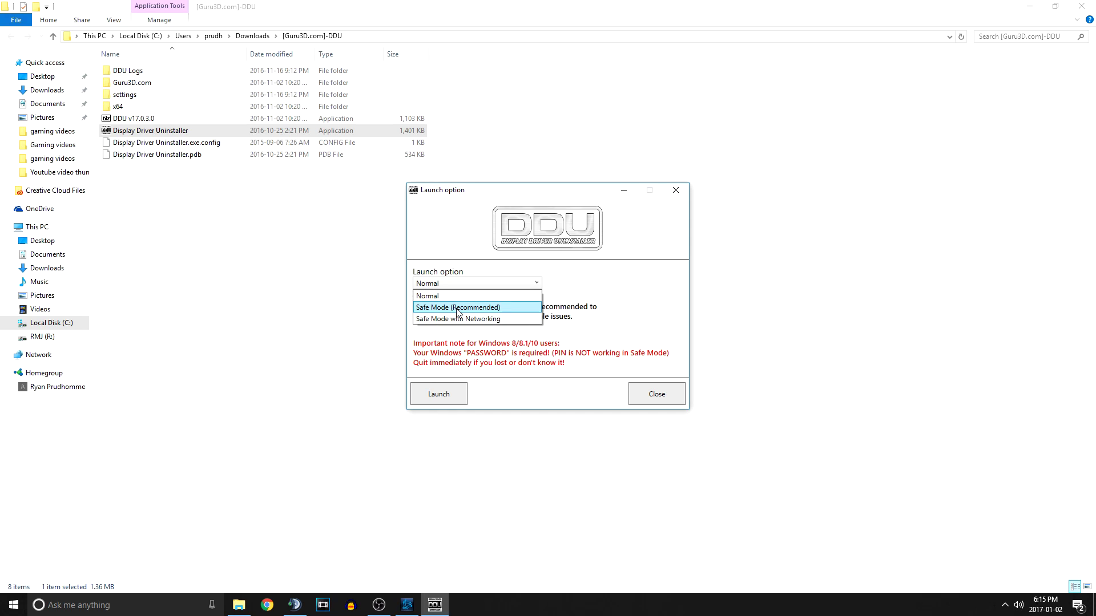
{"action": "left_click", "coordinate": [675, 191]}
{"action": "left_click", "coordinate": [675, 191]}
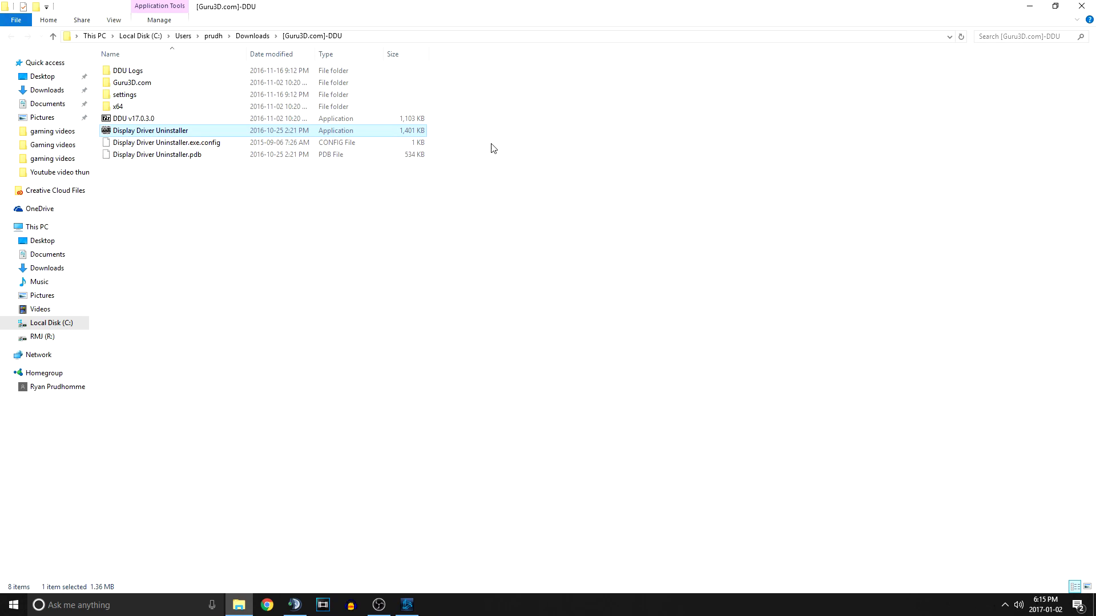
Look over the 375.86 driver installer in Downloads, then close File Explorer.
{"action": "left_click", "coordinate": [46, 90]}
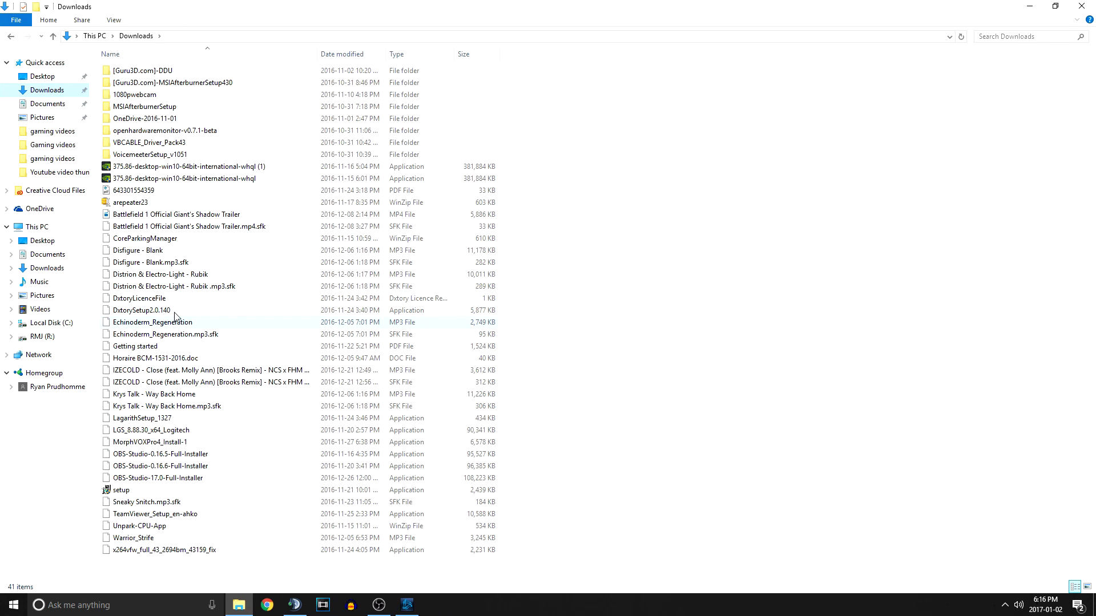
{"action": "right_click", "coordinate": [191, 179]}
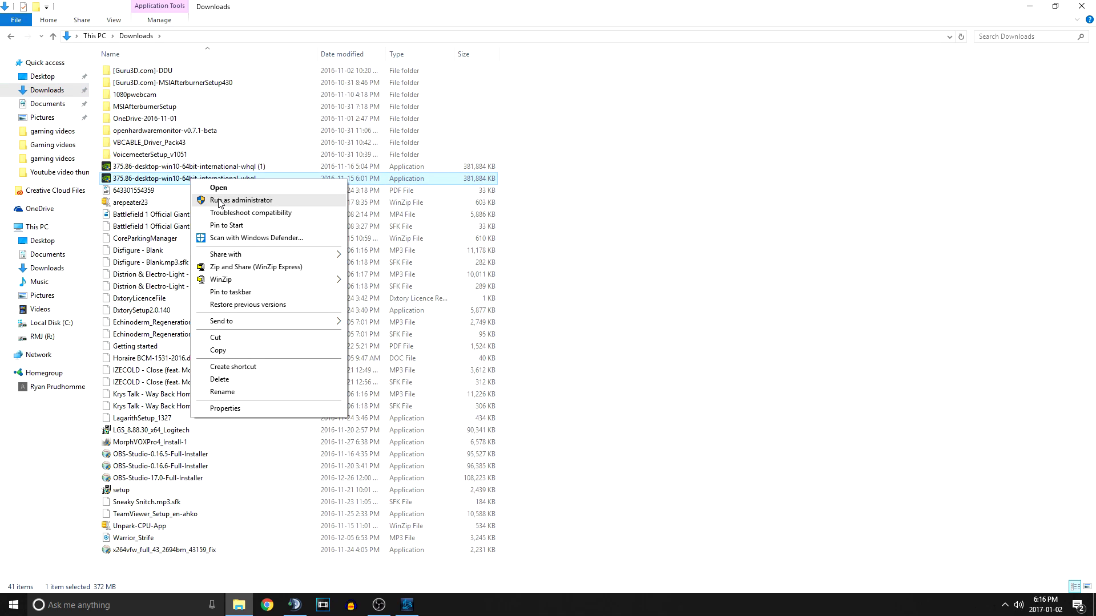
{"action": "left_click", "coordinate": [834, 225]}
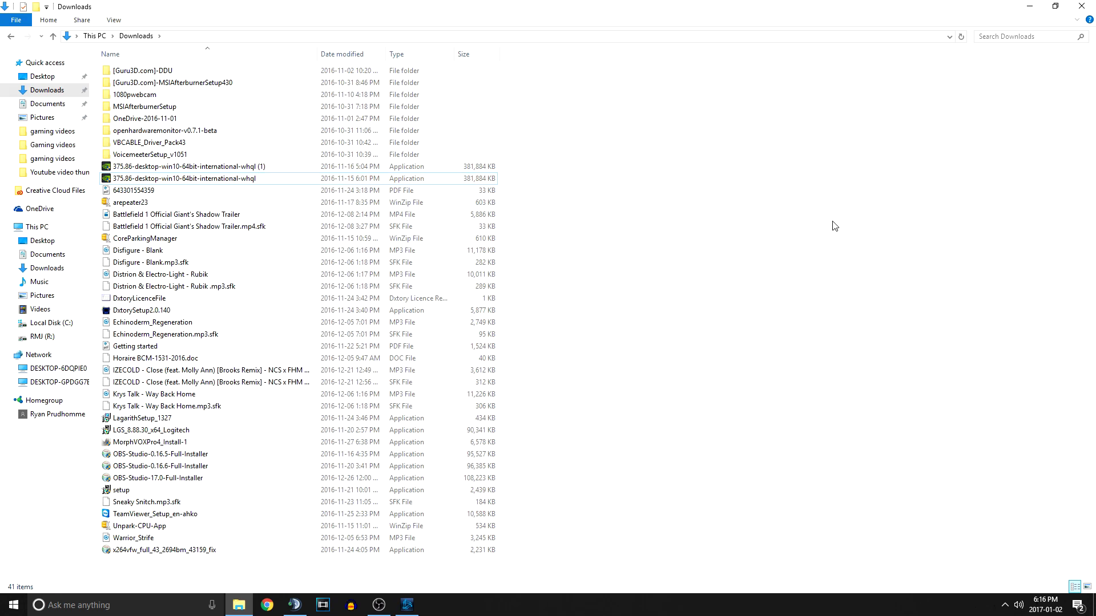
{"action": "left_click", "coordinate": [1083, 6]}
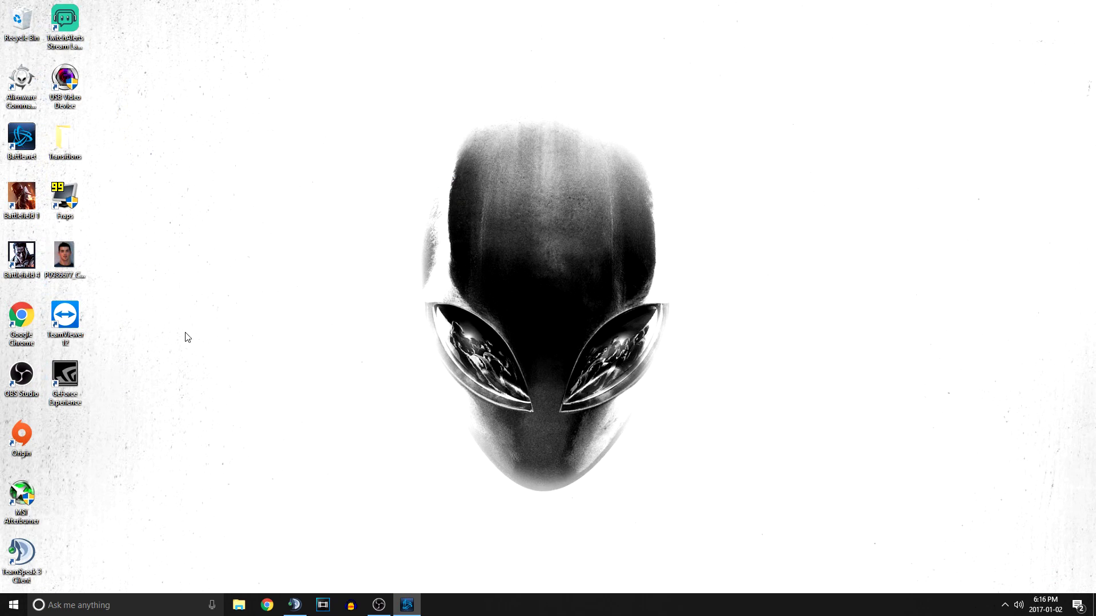
Set Maximum pre-rendered frames to 1 for bf1.exe in NVIDIA Control Panel, then close it.
{"action": "right_click", "coordinate": [295, 217]}
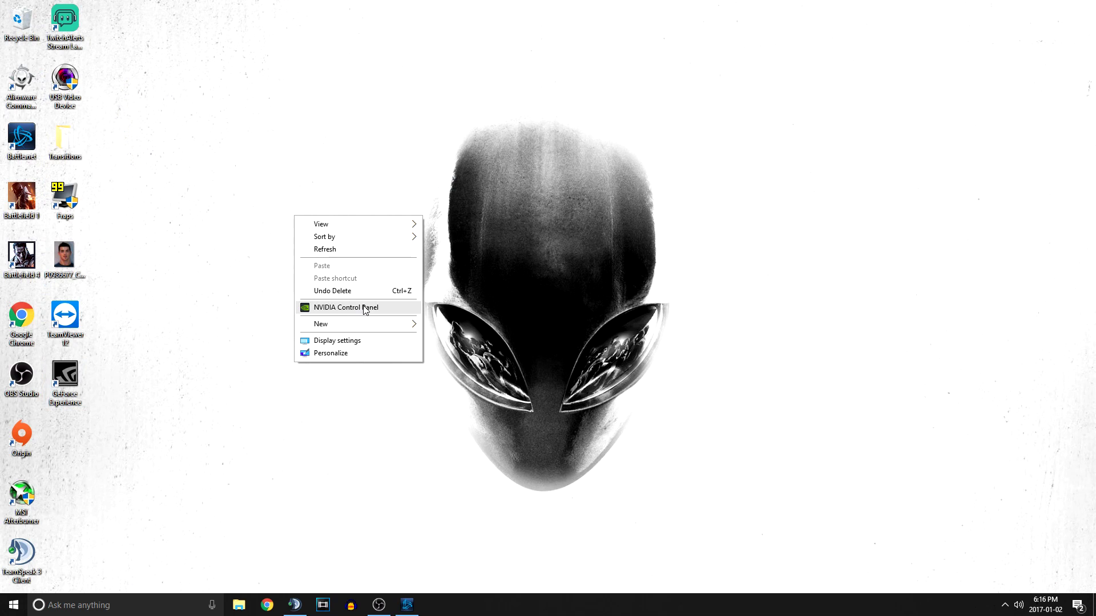
{"action": "left_click", "coordinate": [325, 309]}
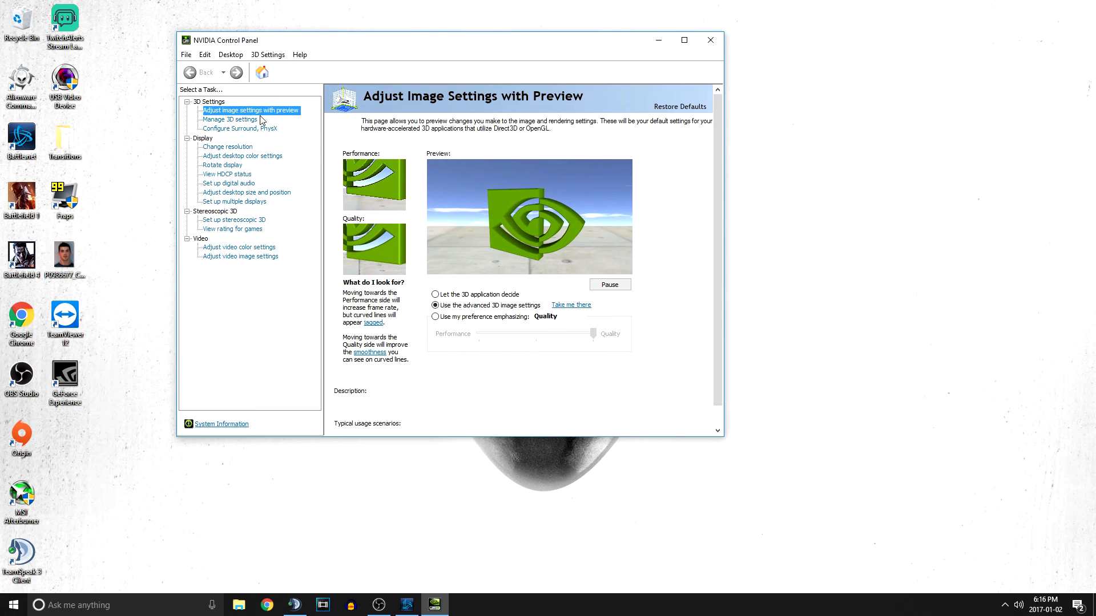
{"action": "left_click", "coordinate": [214, 120]}
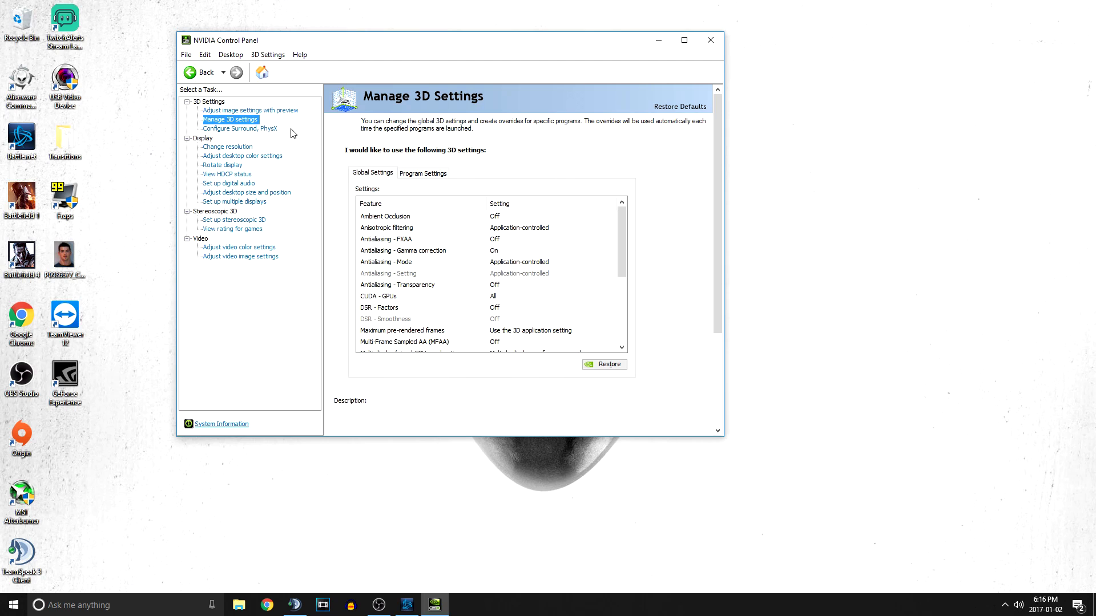
{"action": "left_click", "coordinate": [434, 172]}
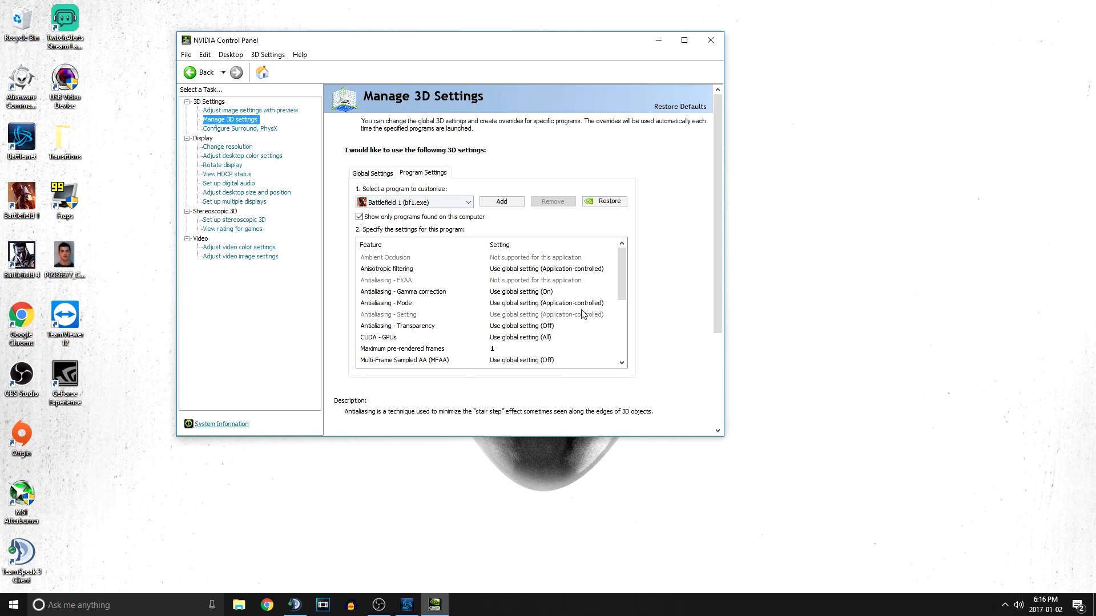
{"action": "scroll", "coordinate": [624, 268], "scroll_direction": "down", "scroll_amount": 2}
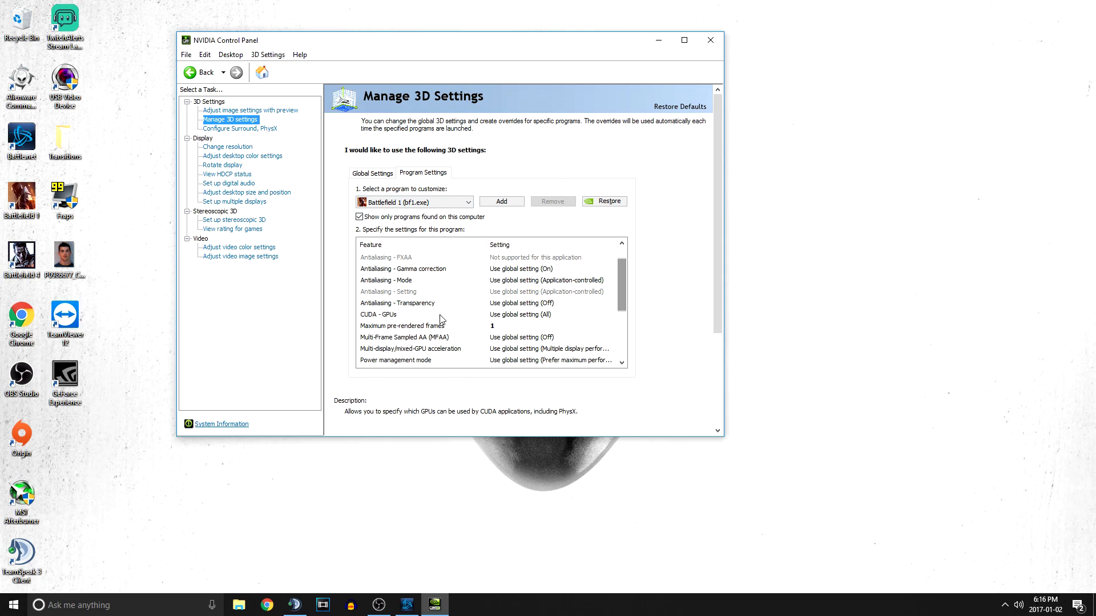
{"action": "left_click", "coordinate": [405, 327]}
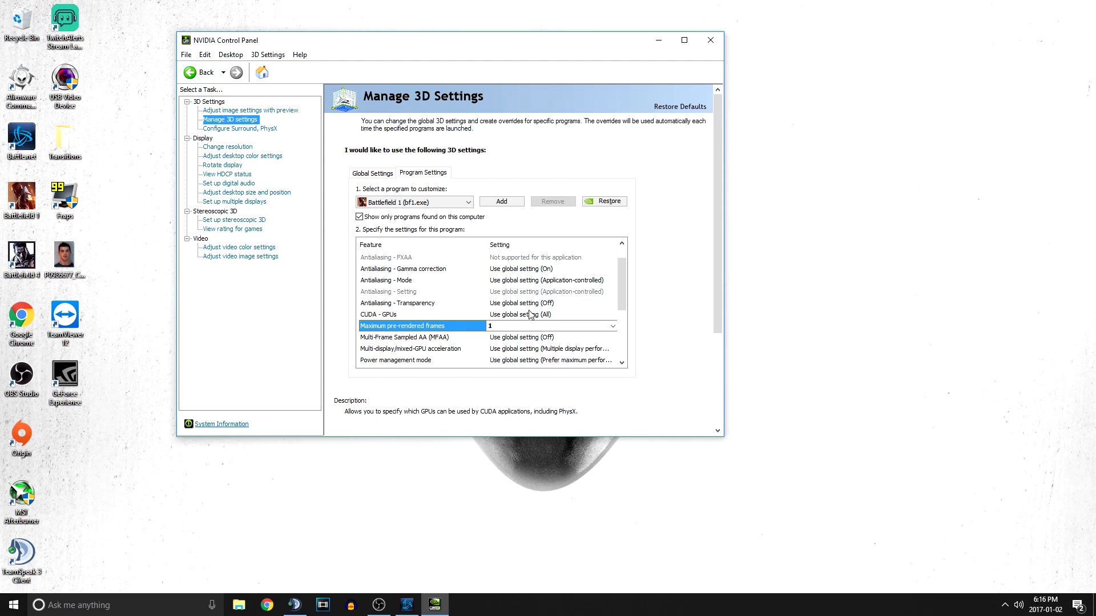
{"action": "left_click", "coordinate": [613, 330]}
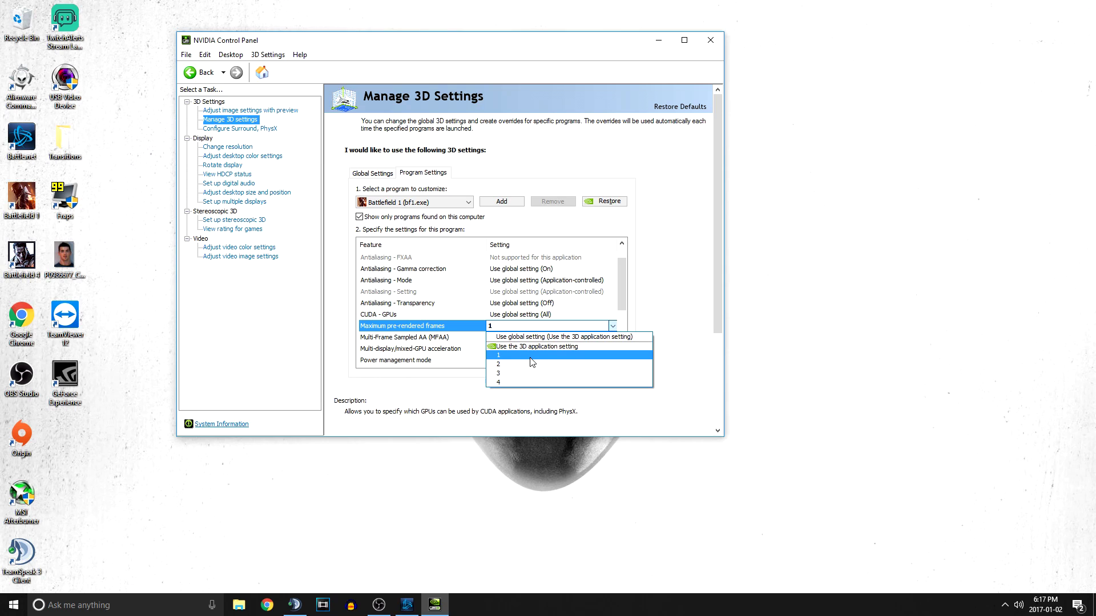
{"action": "left_click", "coordinate": [710, 44]}
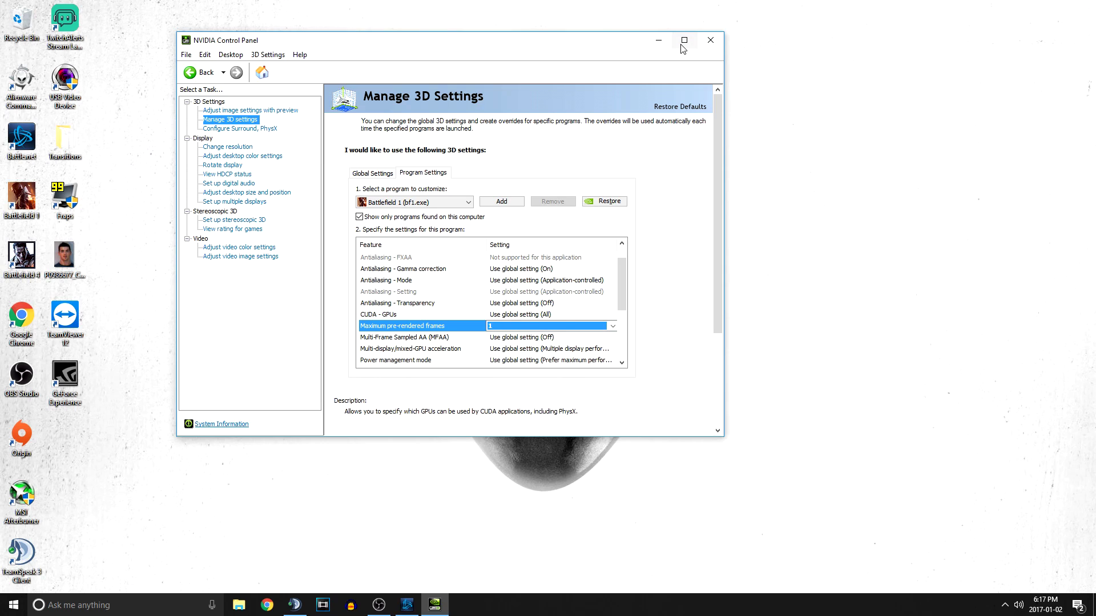
{"action": "left_click", "coordinate": [711, 45]}
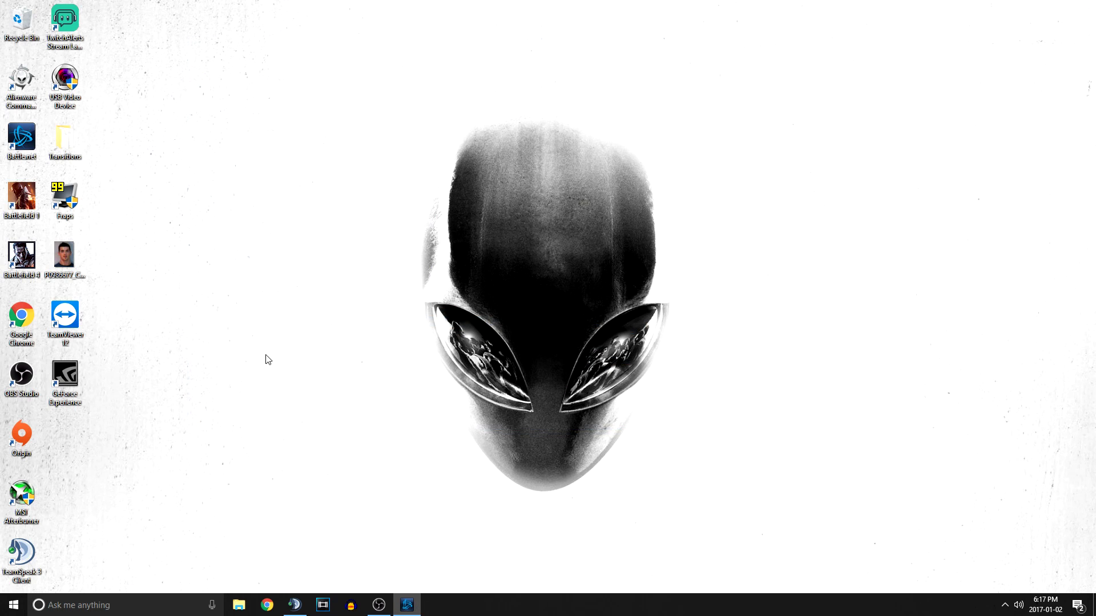
Launch msconfig, confirm the Boot tab's Advanced options with OK, then close System Configuration.
{"action": "left_click", "coordinate": [113, 604]}
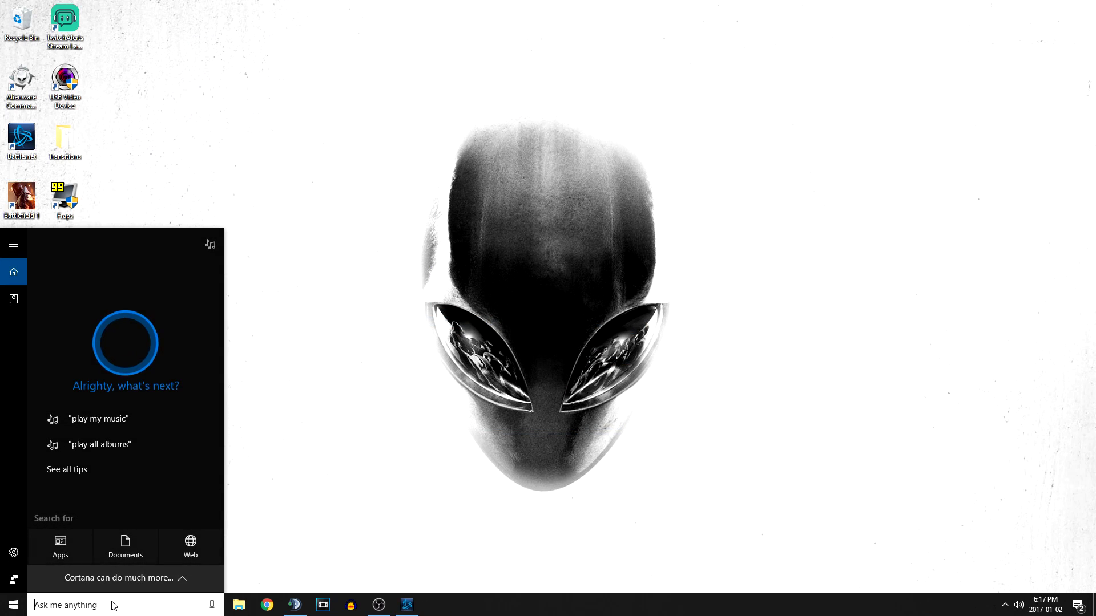
{"action": "type", "text": "msconfig"}
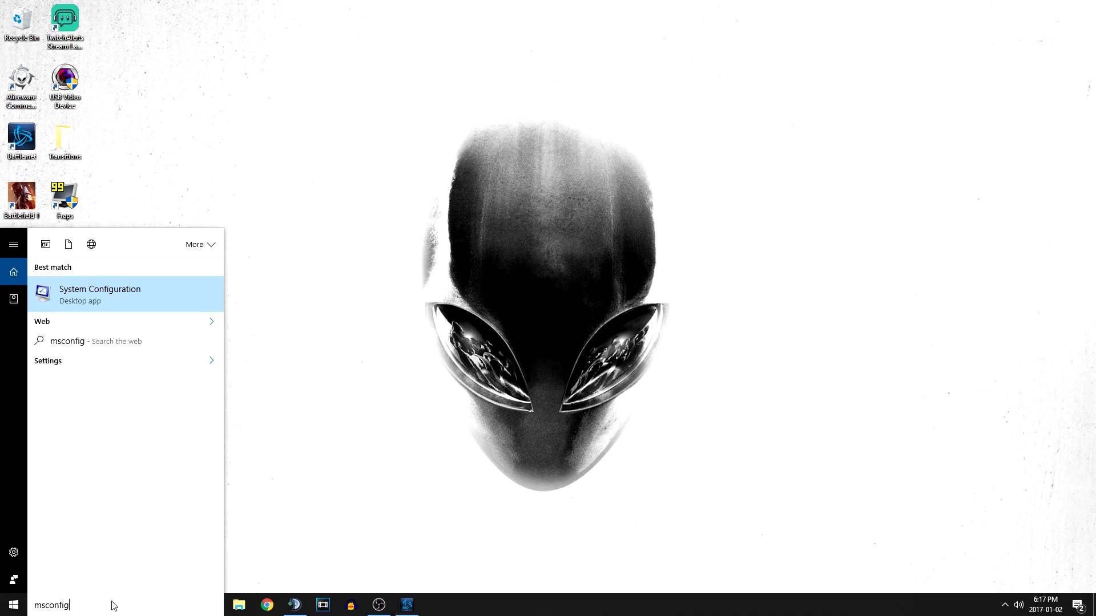
{"action": "key", "text": "Return"}
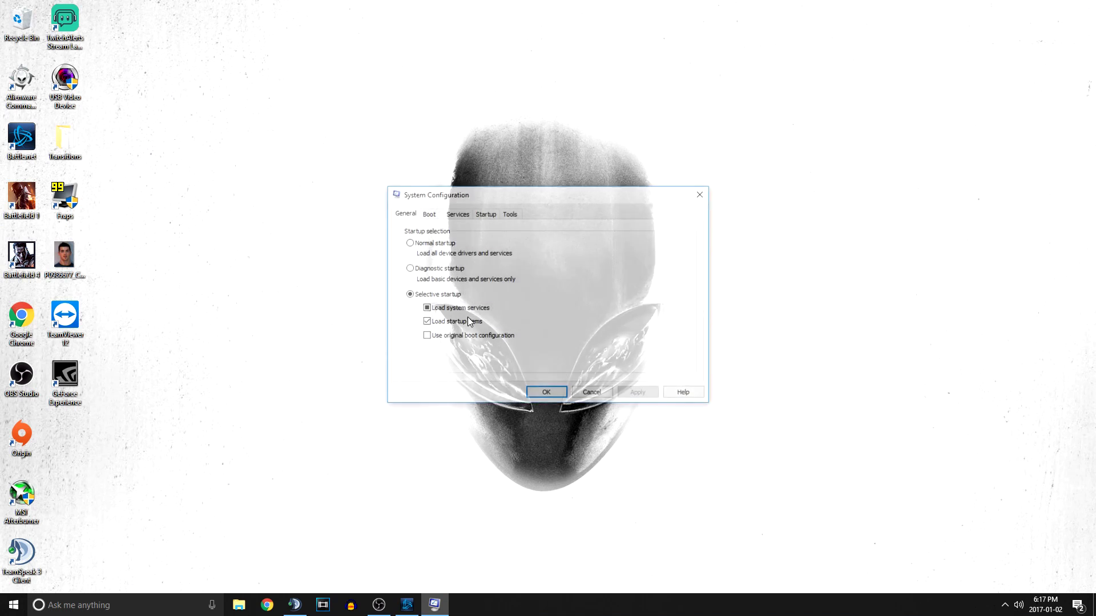
{"action": "left_click_drag", "start_coordinate": [448, 188], "coordinate": [422, 185]}
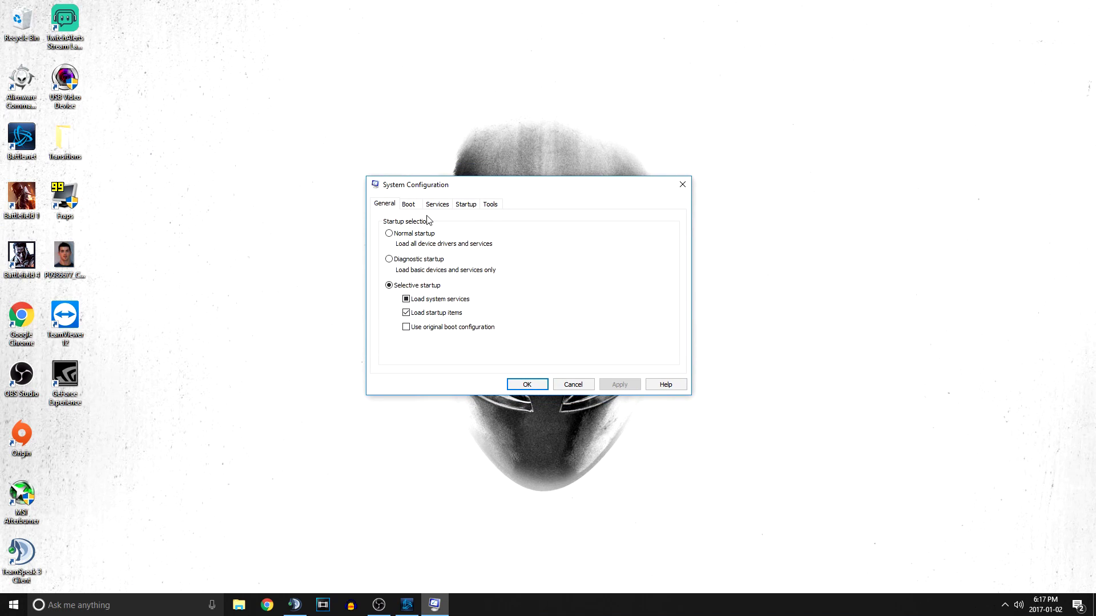
{"action": "left_click", "coordinate": [407, 203]}
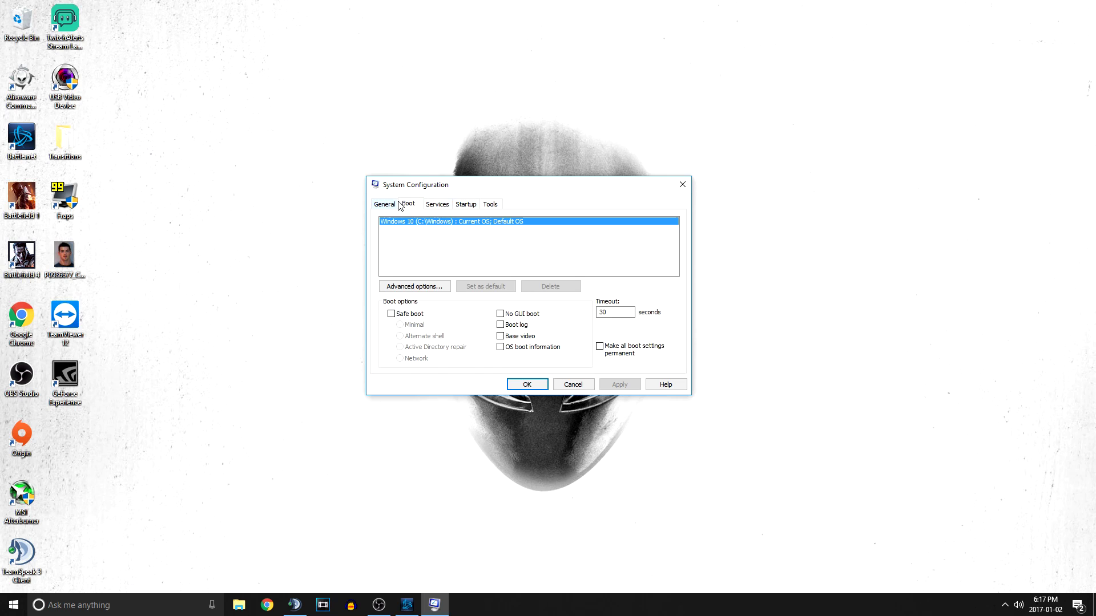
{"action": "left_click", "coordinate": [422, 286]}
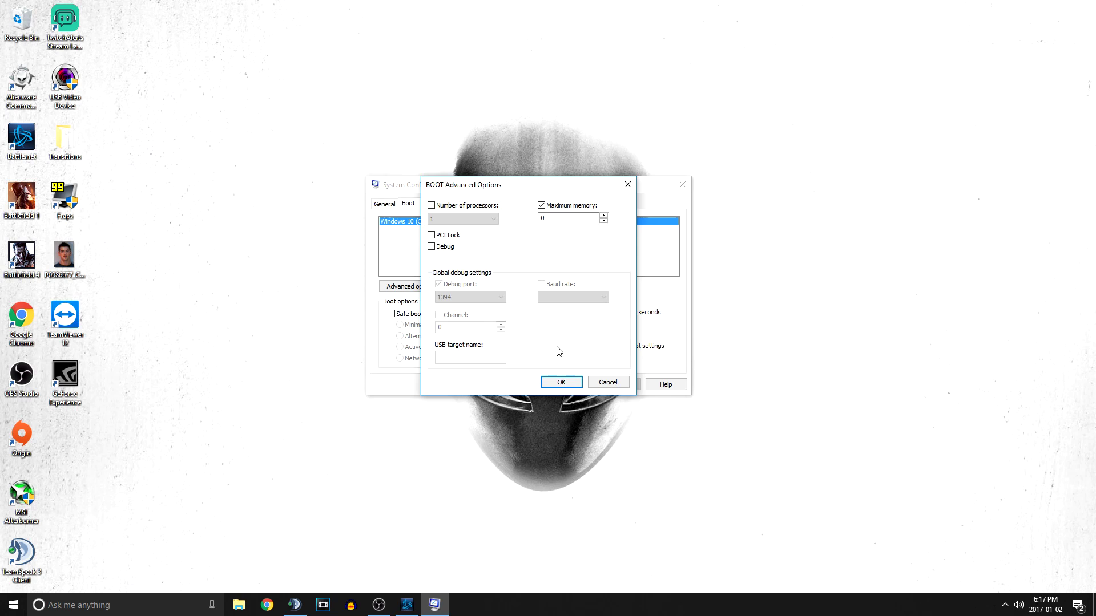
{"action": "left_click", "coordinate": [562, 383]}
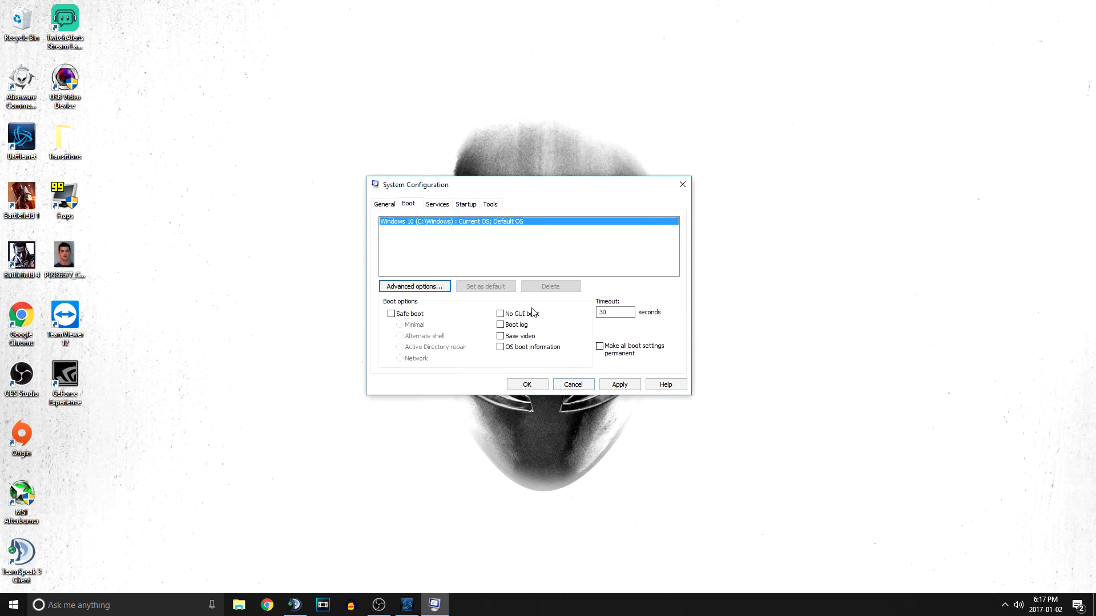
{"action": "left_click", "coordinate": [683, 185]}
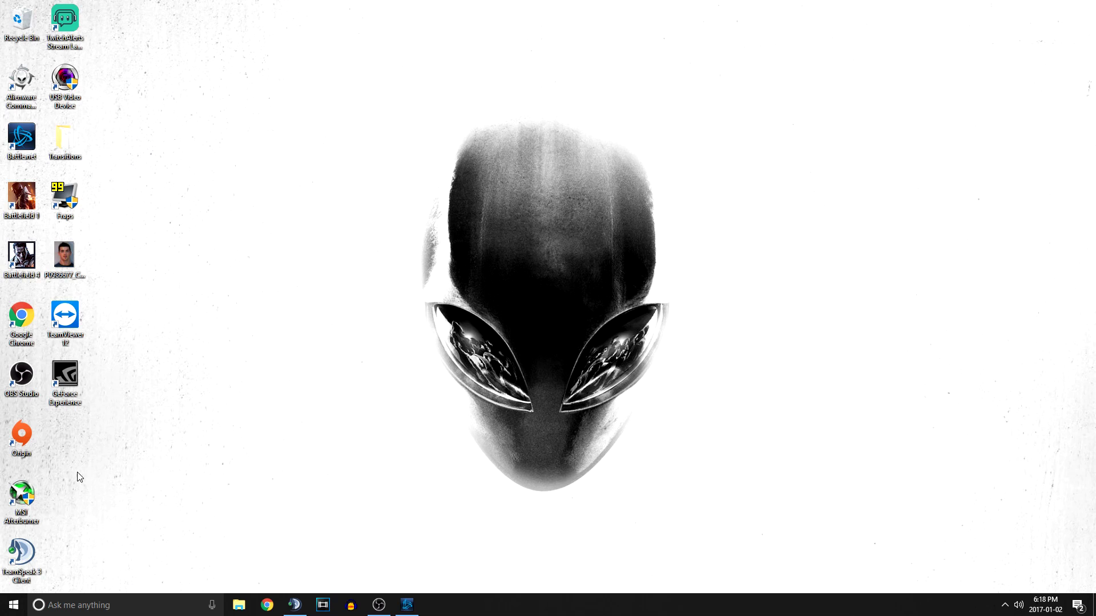
Open MSI Afterburner, decline the RivaTuner update, set Memory Clock to +17, then close it.
{"action": "right_click", "coordinate": [18, 501]}
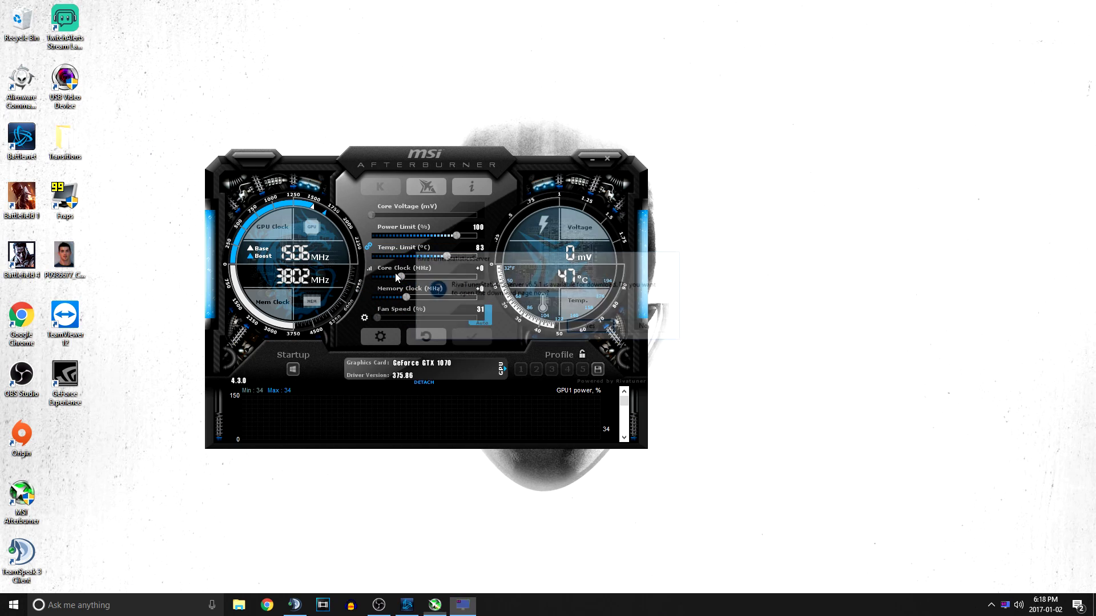
{"action": "left_click", "coordinate": [647, 327]}
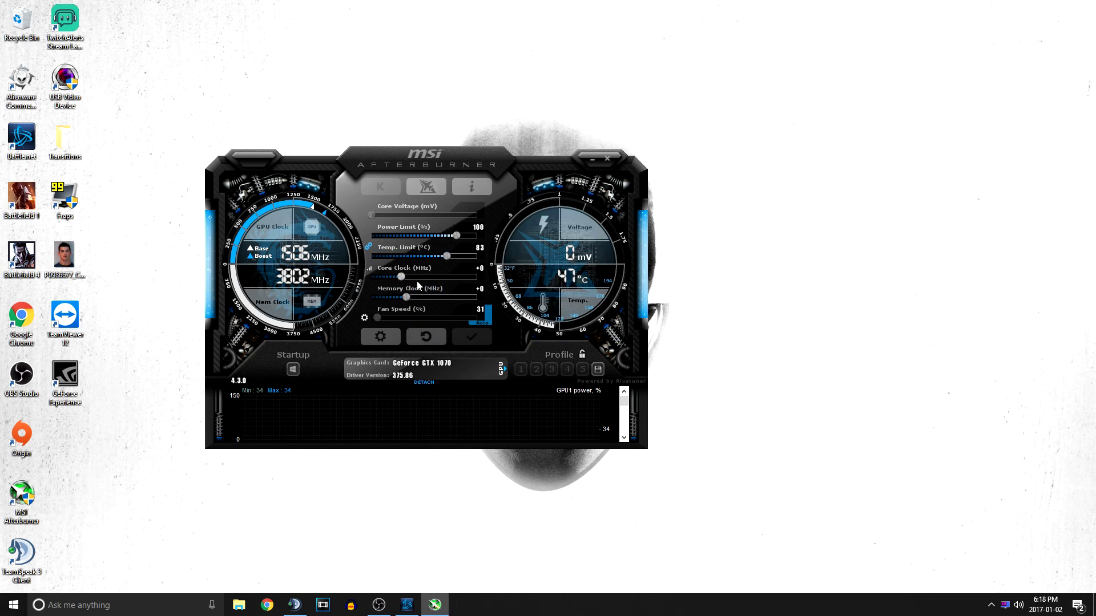
{"action": "left_click_drag", "start_coordinate": [407, 298], "coordinate": [408, 298]}
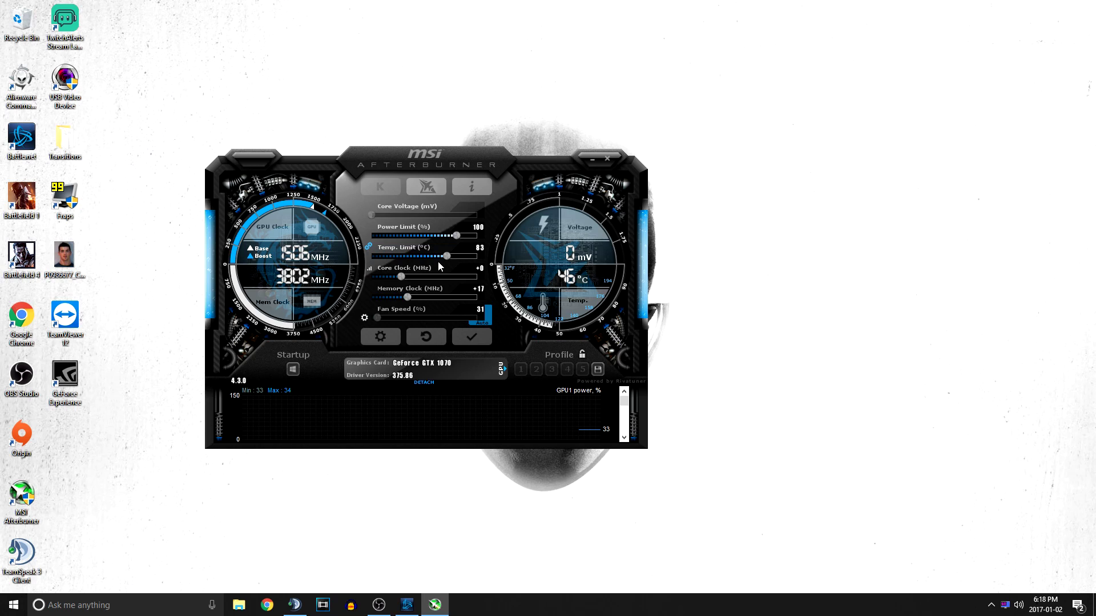
{"action": "left_click", "coordinate": [612, 162]}
{"action": "left_click", "coordinate": [1005, 605]}
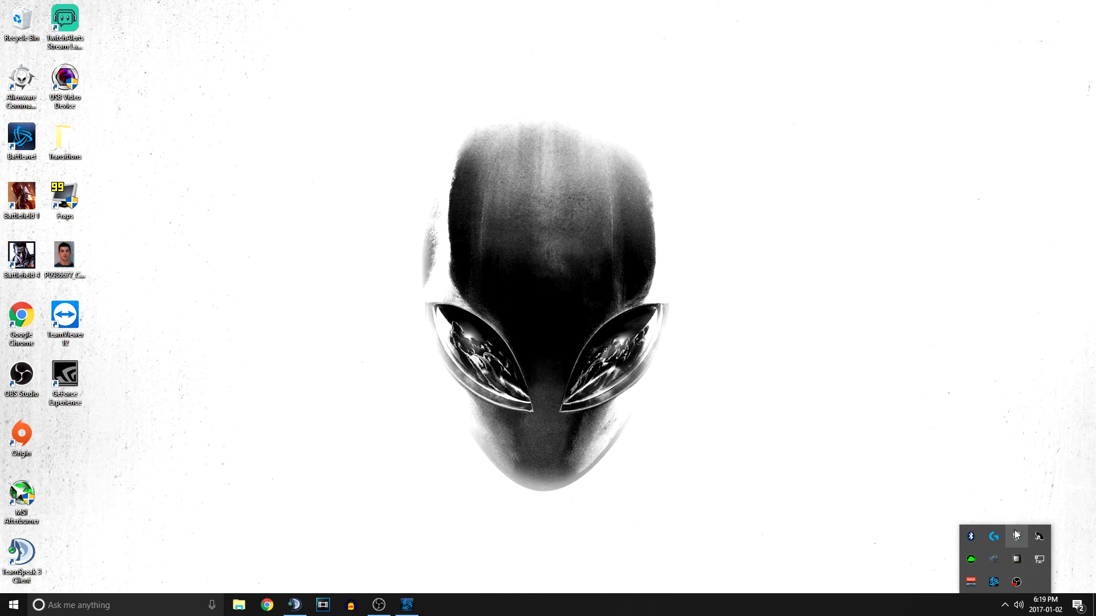
Confirm Origin In-Game is OFF in Origin's Application Settings, then close Origin.
{"action": "left_click", "coordinate": [674, 465]}
{"action": "double_click", "coordinate": [22, 437]}
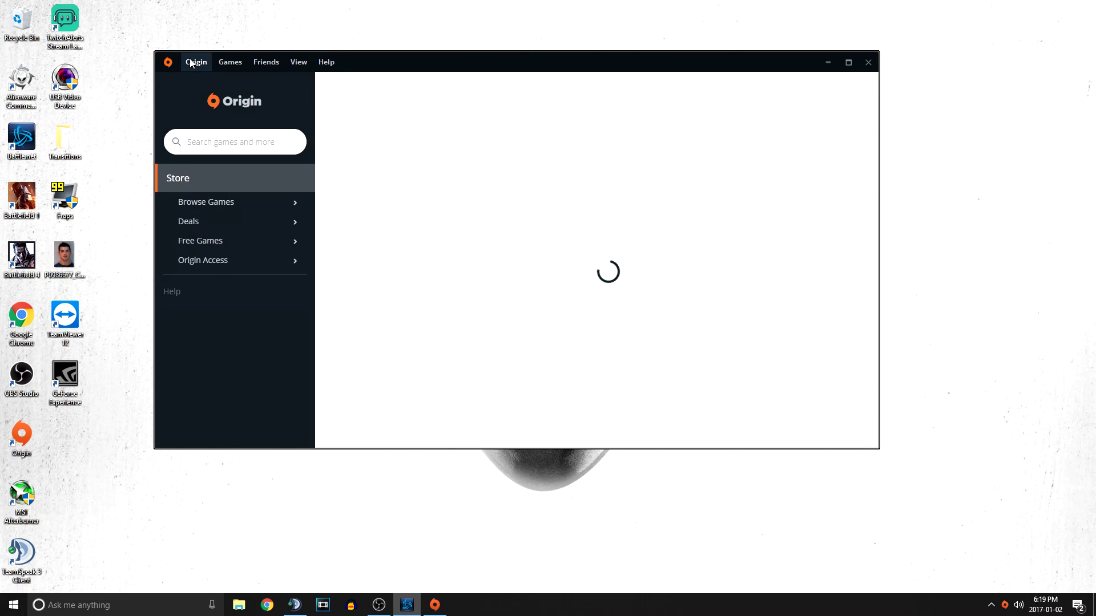
{"action": "left_click", "coordinate": [193, 63]}
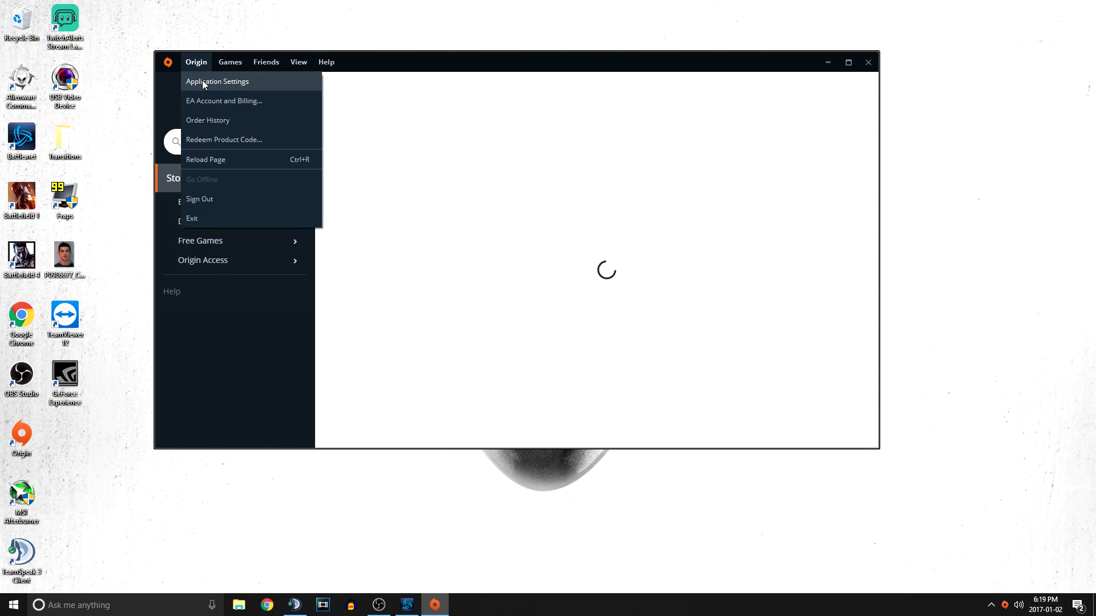
{"action": "left_click", "coordinate": [206, 84]}
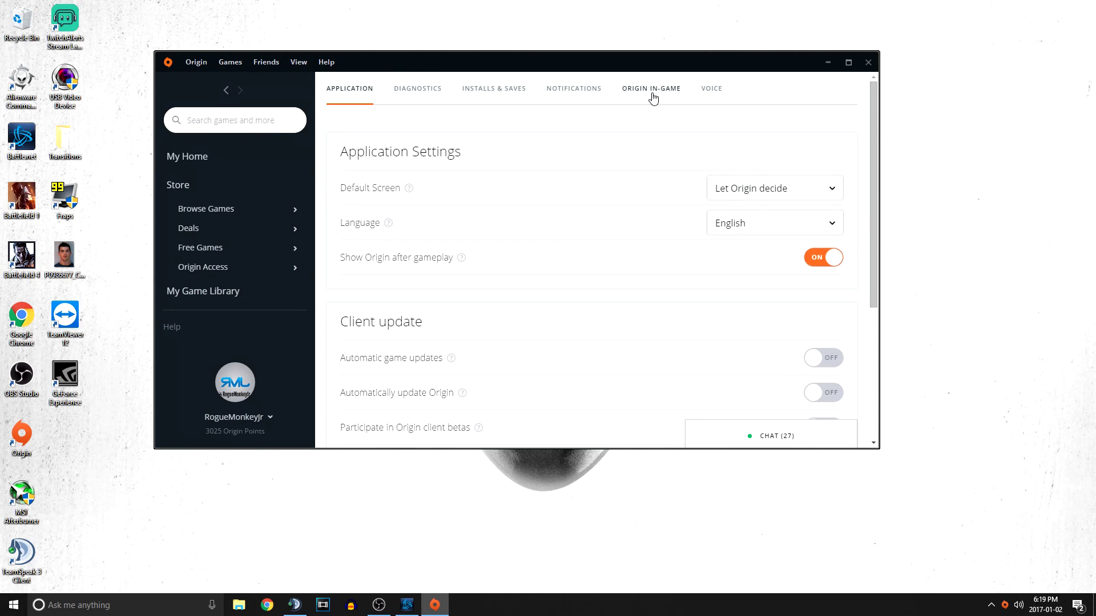
{"action": "left_click", "coordinate": [653, 96]}
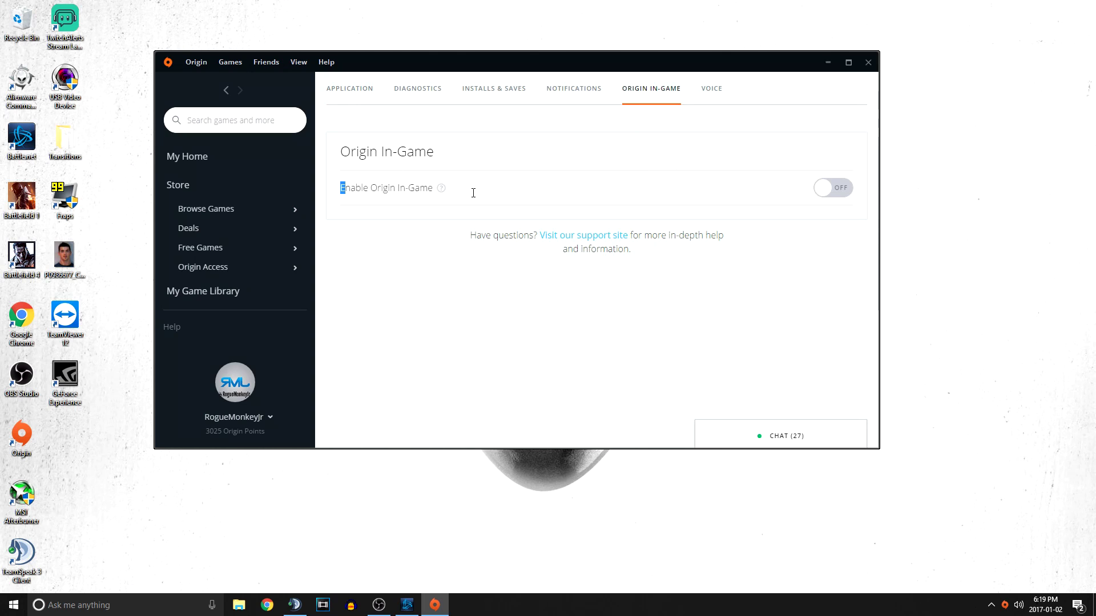
{"action": "mouse_move", "coordinate": [441, 191]}
{"action": "left_click_drag", "start_coordinate": [437, 190], "coordinate": [341, 189]}
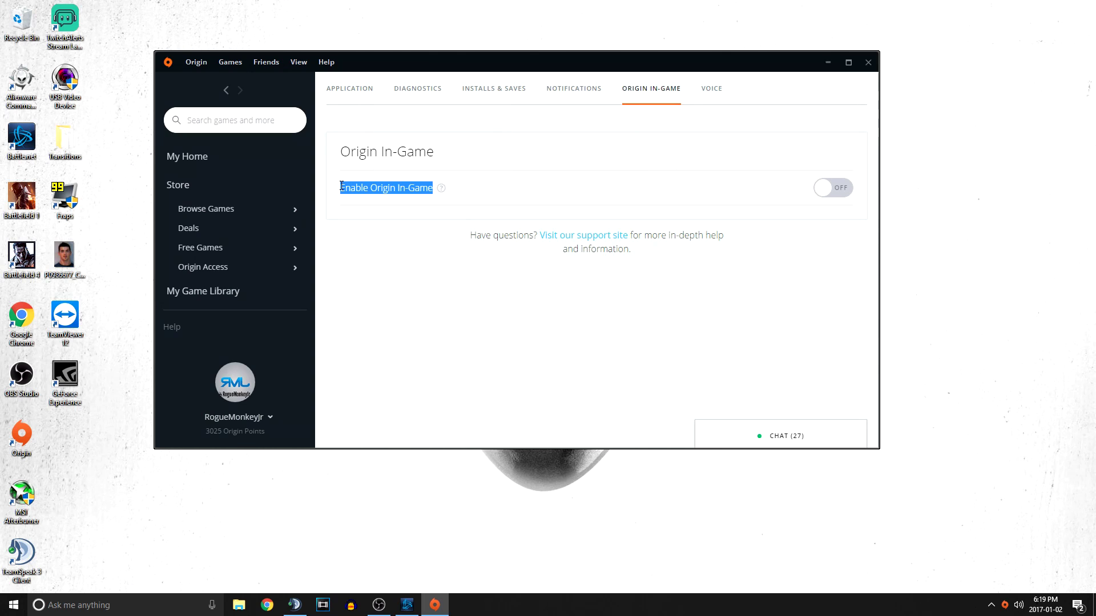
{"action": "left_click", "coordinate": [469, 190]}
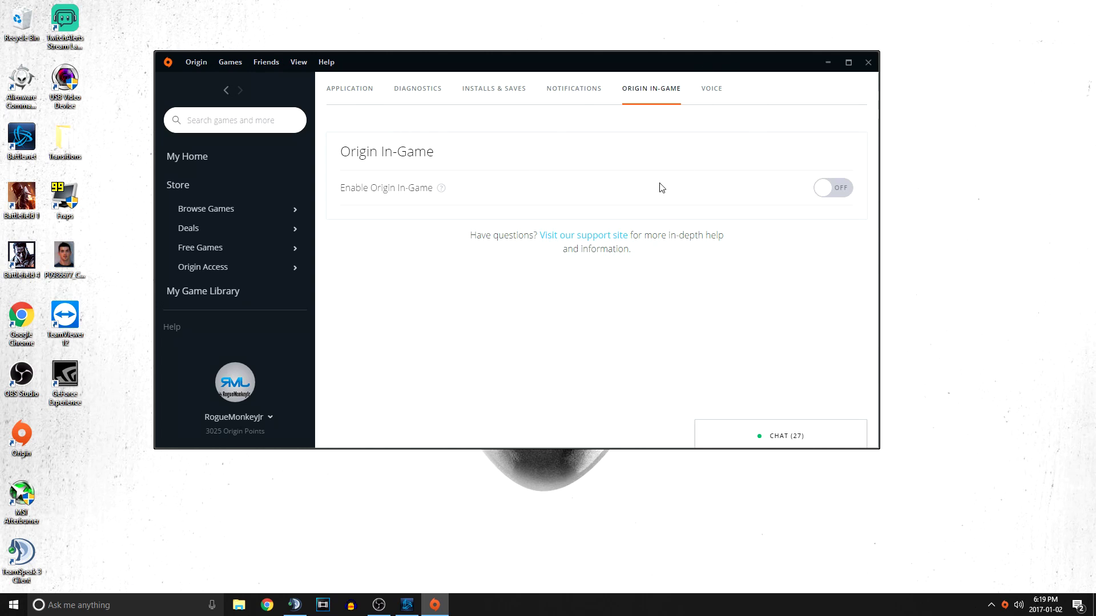
{"action": "left_click", "coordinate": [868, 62]}
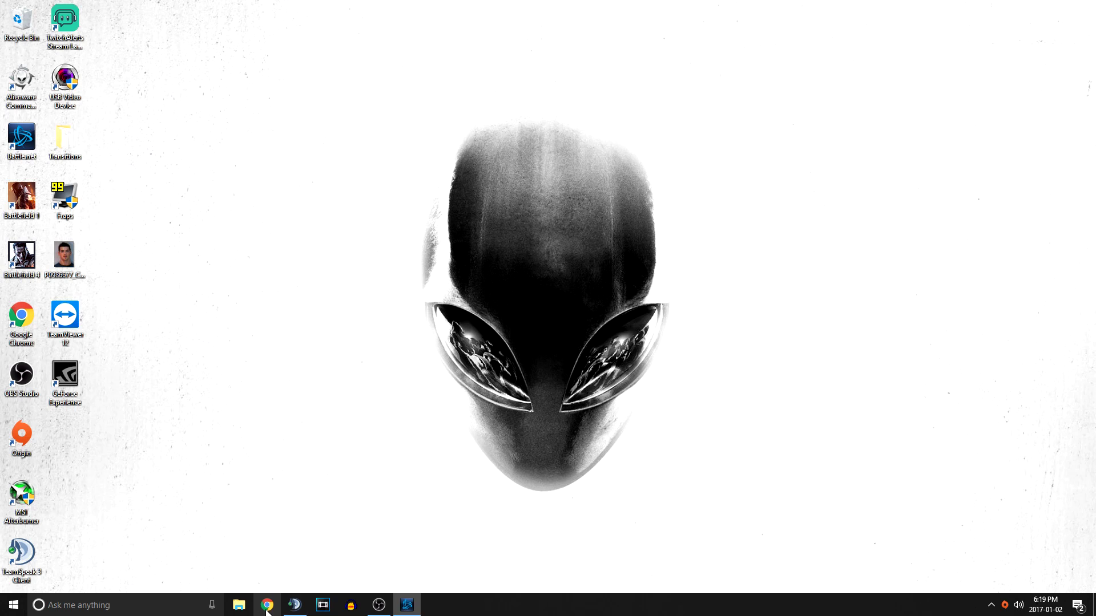
{"action": "left_click", "coordinate": [267, 608]}
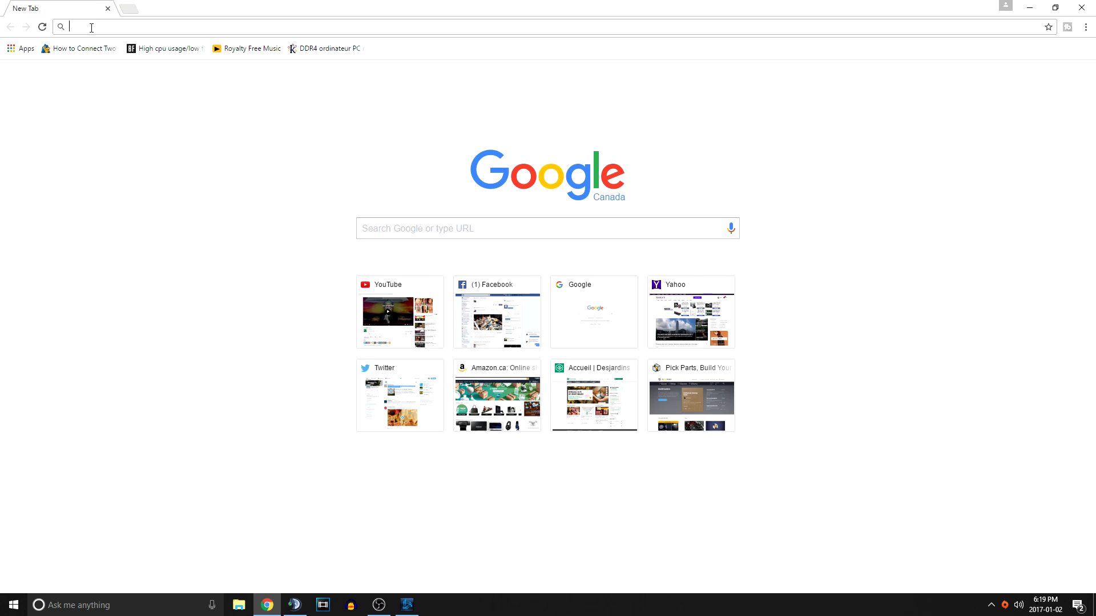
Go to google.com and search for 'core unpark'.
{"action": "left_click", "coordinate": [91, 27]}
{"action": "type", "text": "google.com"}
{"action": "key", "text": "Return"}
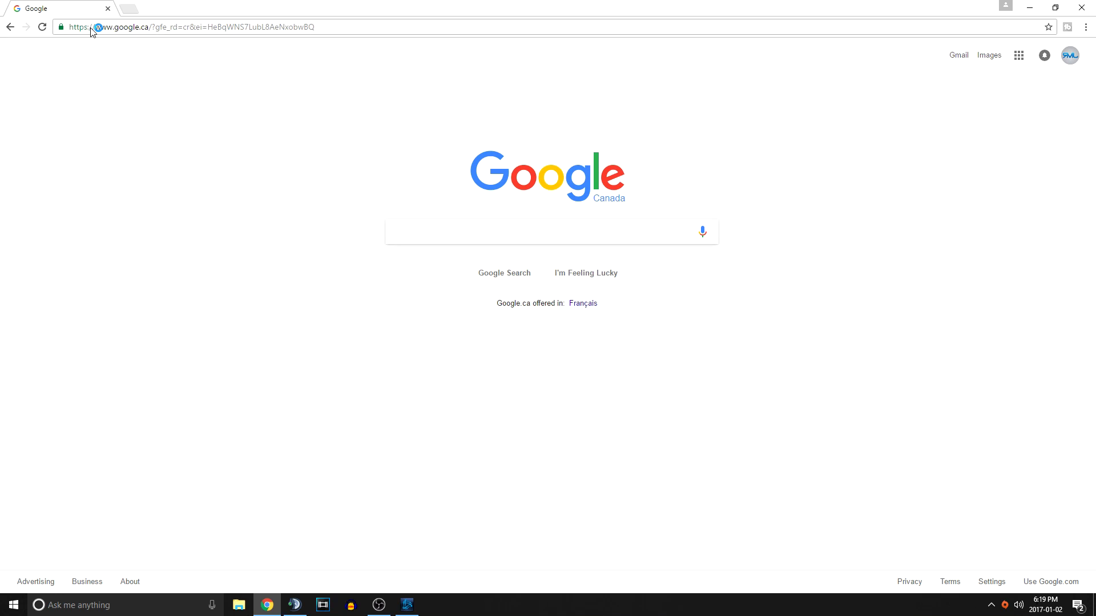
{"action": "type", "text": "core "}
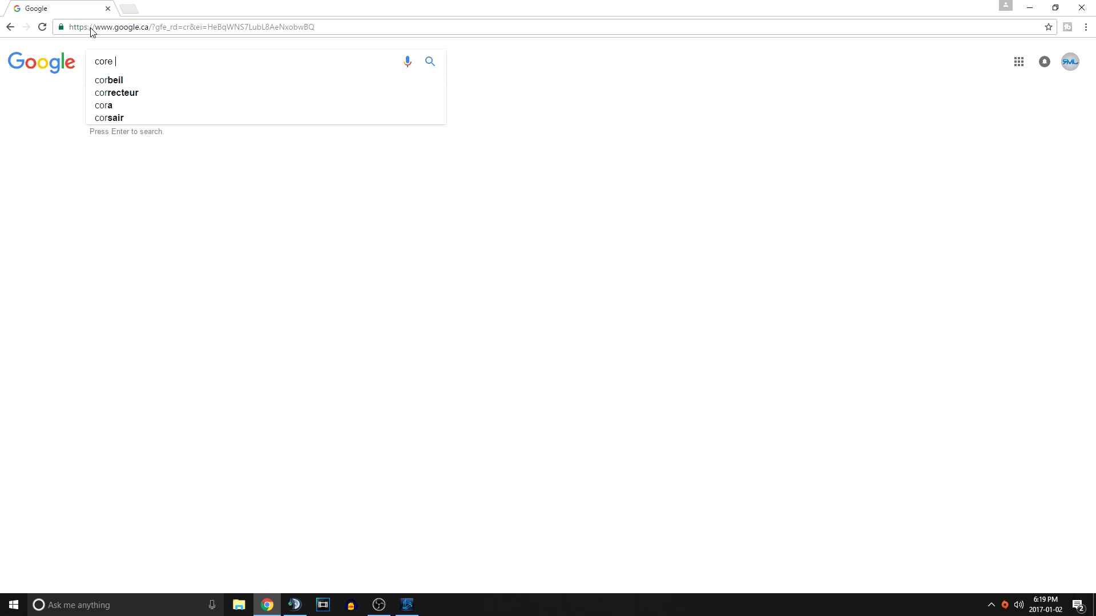
{"action": "type", "text": "unpark"}
{"action": "key", "text": "Return"}
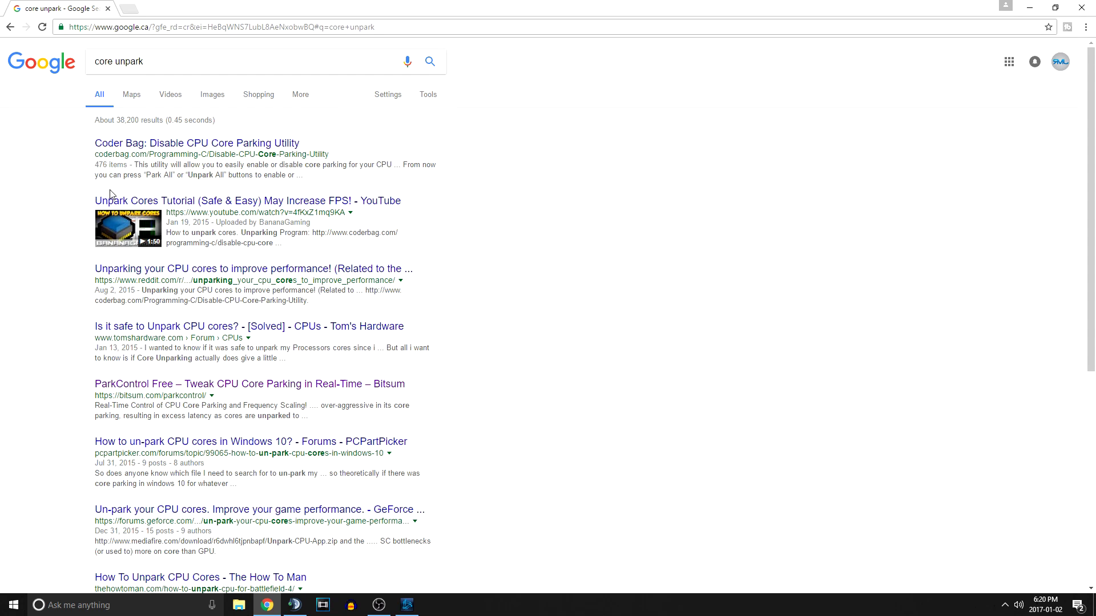
Open the ParkControl Free – Bitsum result and scroll through the page.
{"action": "left_click", "coordinate": [142, 391]}
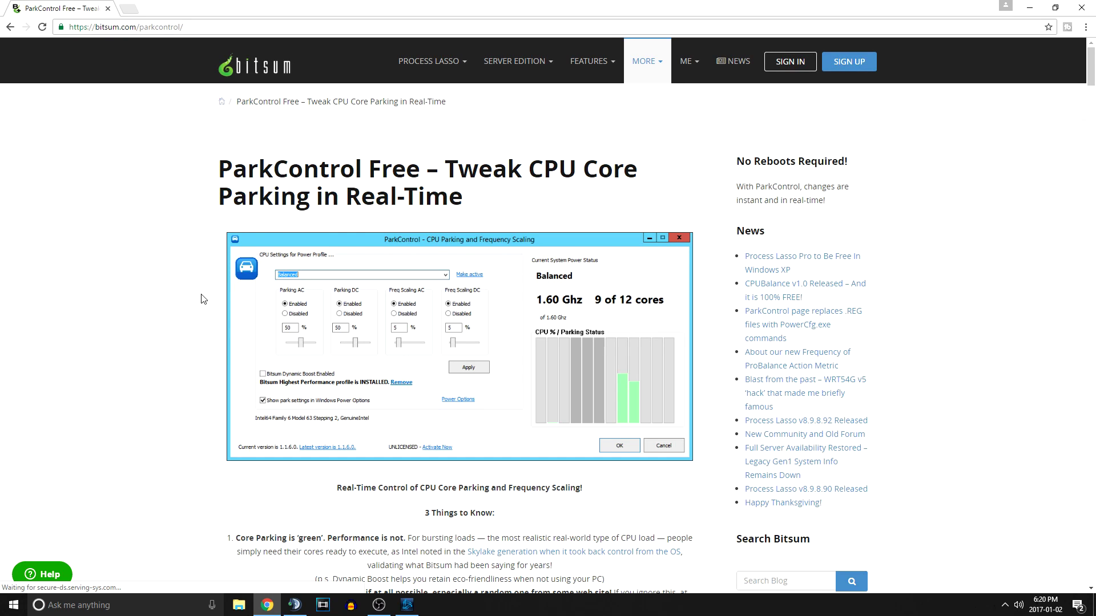
{"action": "scroll", "coordinate": [201, 282], "scroll_direction": "down", "scroll_amount": 5}
{"action": "scroll", "coordinate": [357, 306], "scroll_direction": "up", "scroll_amount": 4}
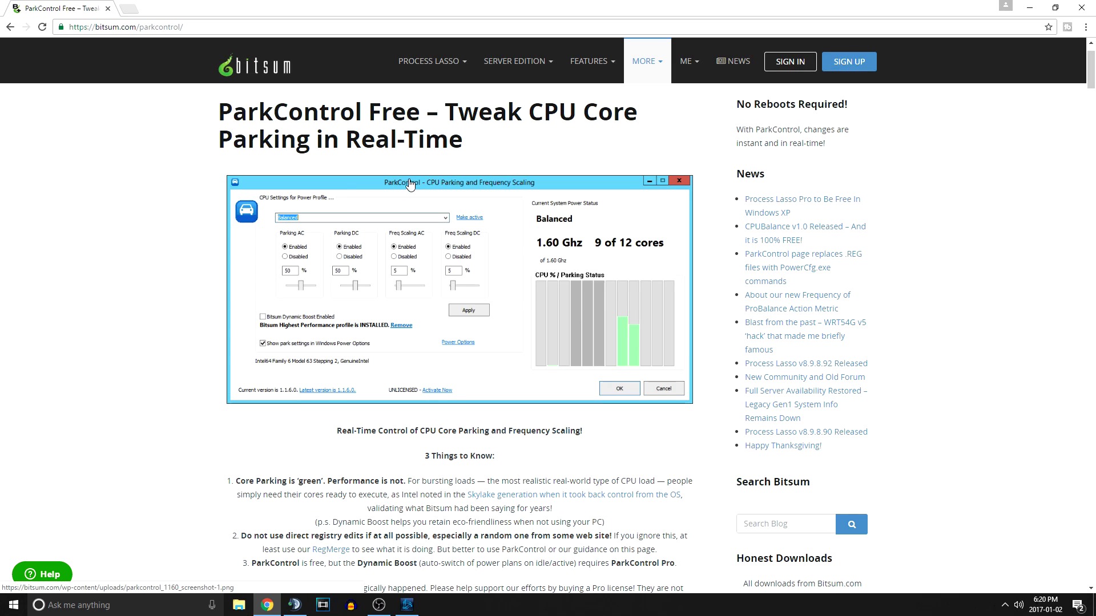
{"action": "scroll", "coordinate": [308, 403], "scroll_direction": "down", "scroll_amount": 5}
{"action": "scroll", "coordinate": [309, 403], "scroll_direction": "down", "scroll_amount": 18}
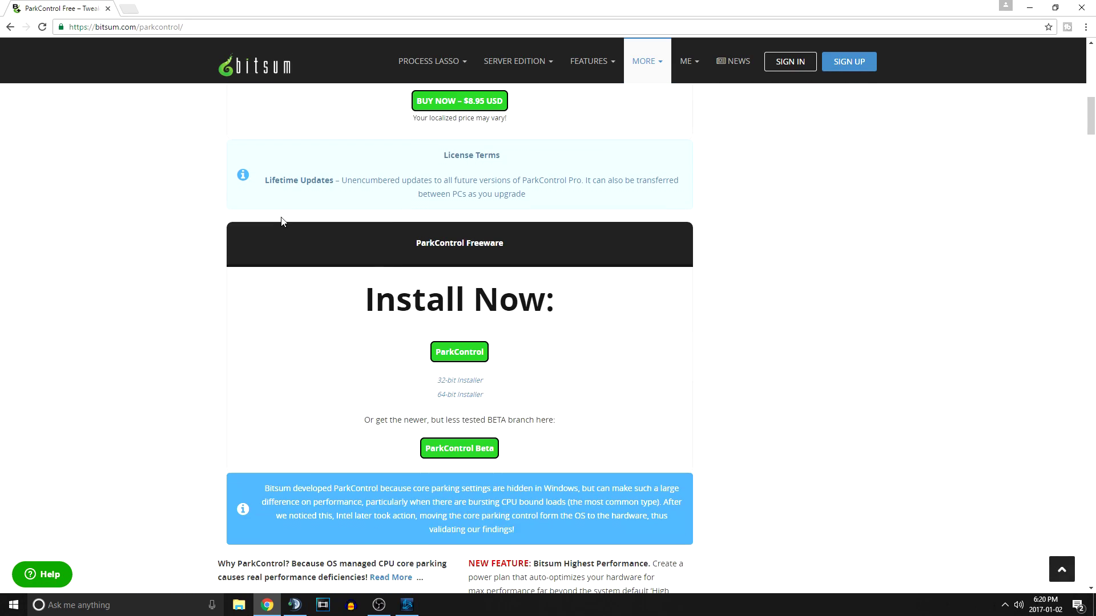
{"action": "scroll", "coordinate": [234, 236], "scroll_direction": "down", "scroll_amount": 11}
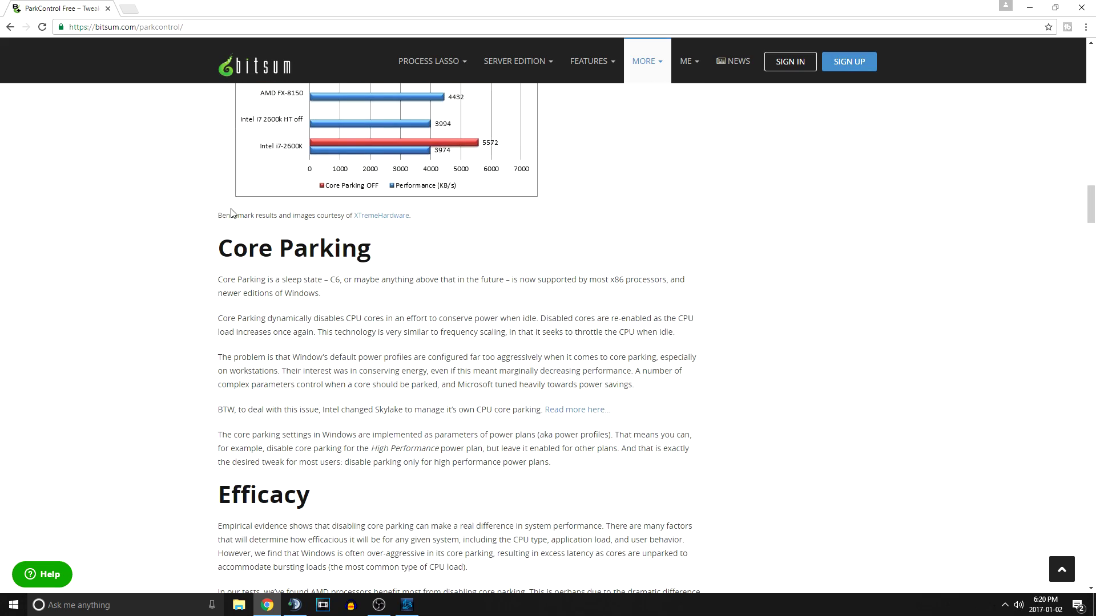
{"action": "left_click_drag", "start_coordinate": [212, 261], "coordinate": [286, 281]}
{"action": "scroll", "coordinate": [171, 317], "scroll_direction": "down", "scroll_amount": 5}
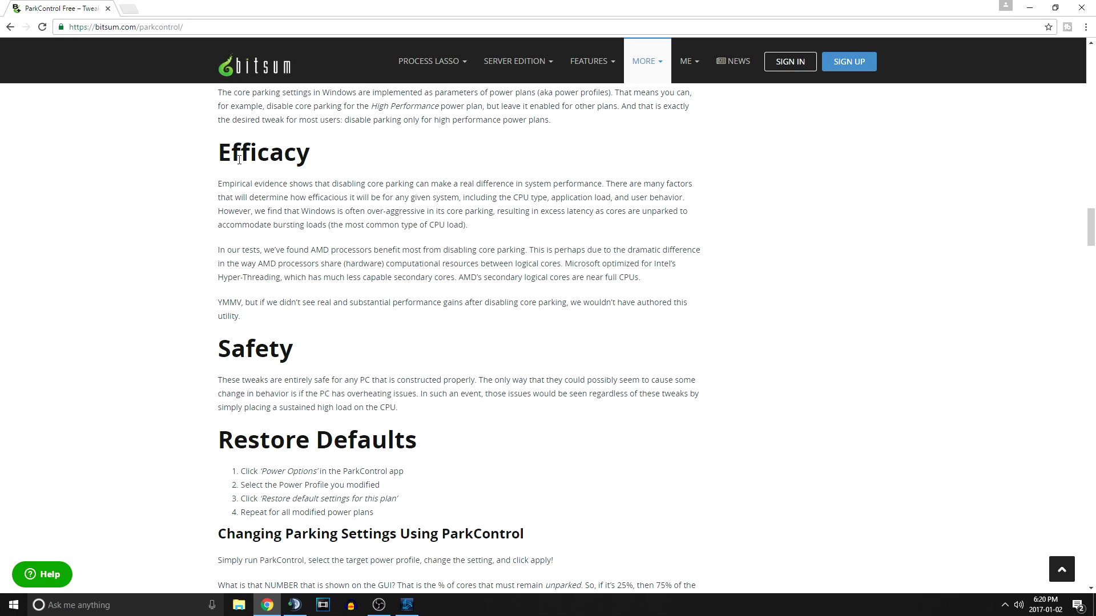
{"action": "scroll", "coordinate": [168, 209], "scroll_direction": "up", "scroll_amount": 4}
Highlight and read the Core Parking paragraphs and PowerCfg commands on the Bitsum page.
{"action": "left_click_drag", "start_coordinate": [196, 170], "coordinate": [296, 169]}
{"action": "triple_click", "coordinate": [297, 169]}
{"action": "scroll", "coordinate": [200, 284], "scroll_direction": "down", "scroll_amount": 5}
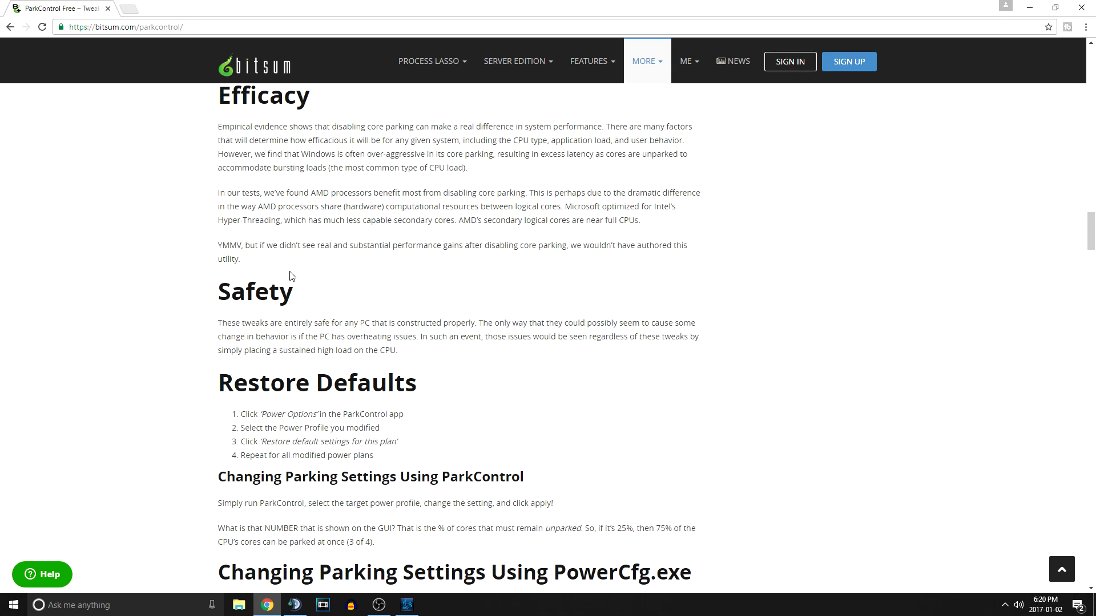
{"action": "scroll", "coordinate": [273, 331], "scroll_direction": "down", "scroll_amount": 9}
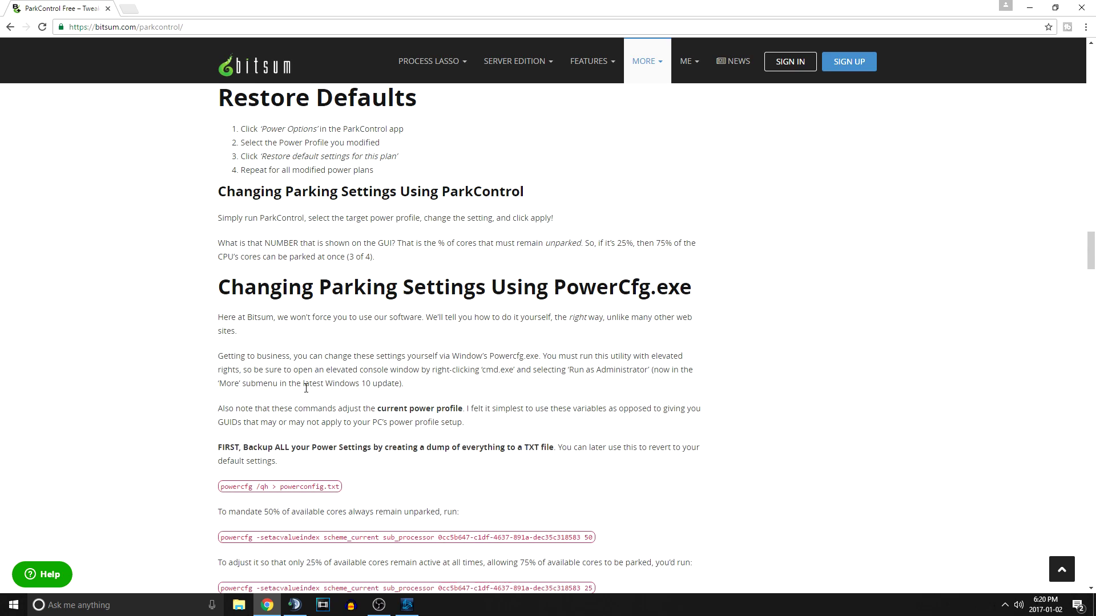
{"action": "scroll", "coordinate": [200, 238], "scroll_direction": "up", "scroll_amount": 5}
{"action": "left_click_drag", "start_coordinate": [203, 273], "coordinate": [696, 296]}
{"action": "left_click", "coordinate": [695, 295]}
Minimize Chrome's ParkControl page to reveal the desktop.
{"action": "left_click", "coordinate": [1034, 8]}
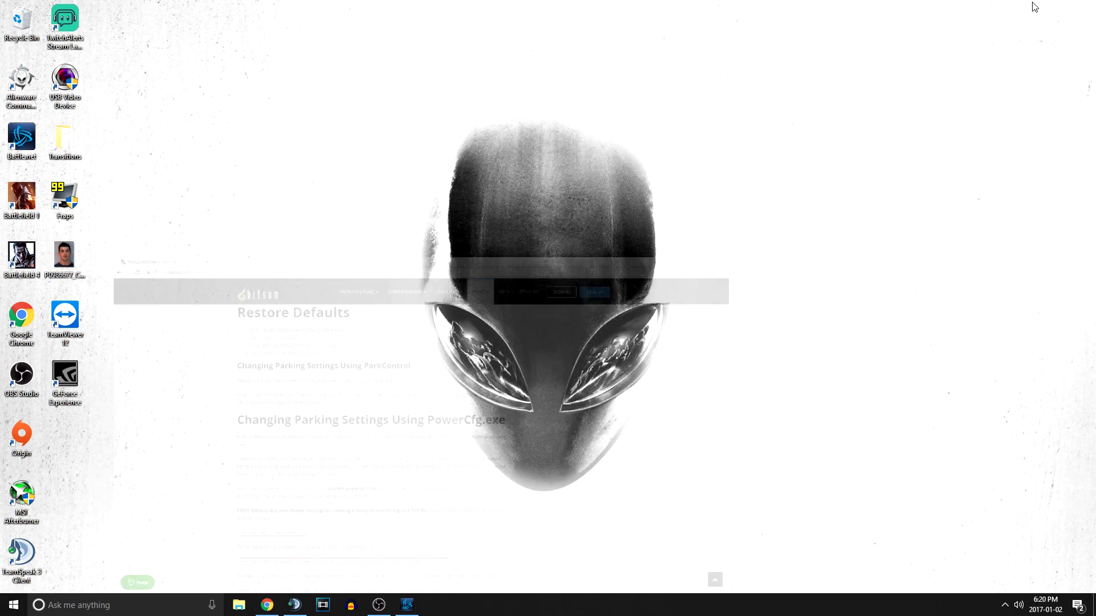